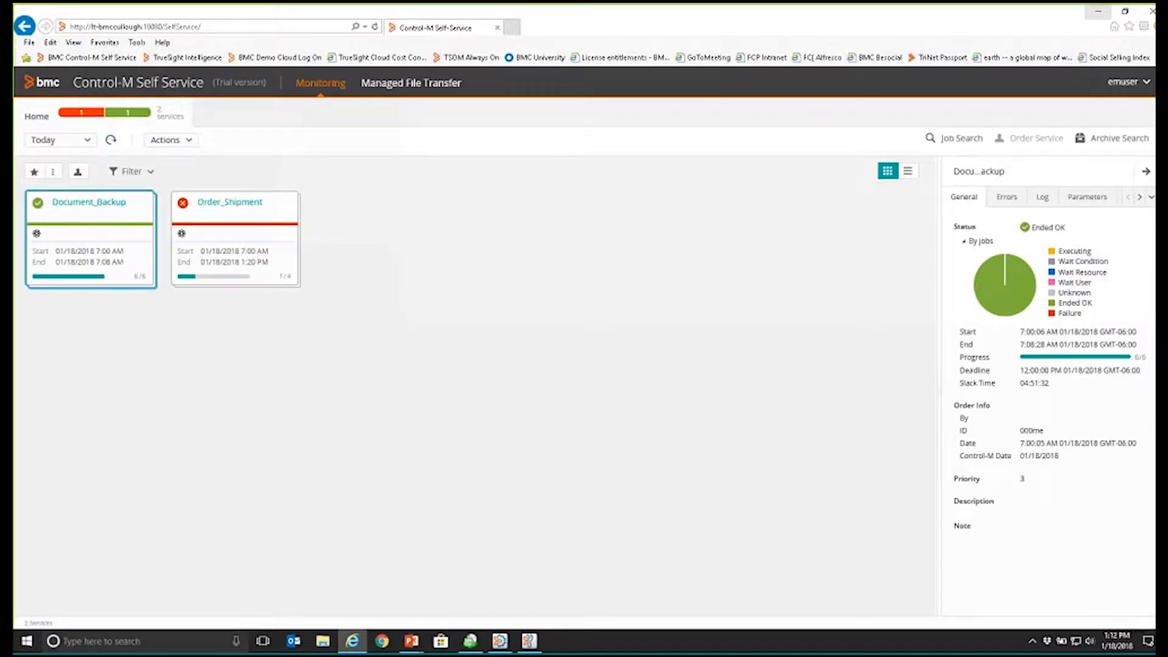
Step: Open the Document_Backup service and view the Defrag_Drive job's general details and log
{"action": "left_click", "coordinate": [82, 205]}
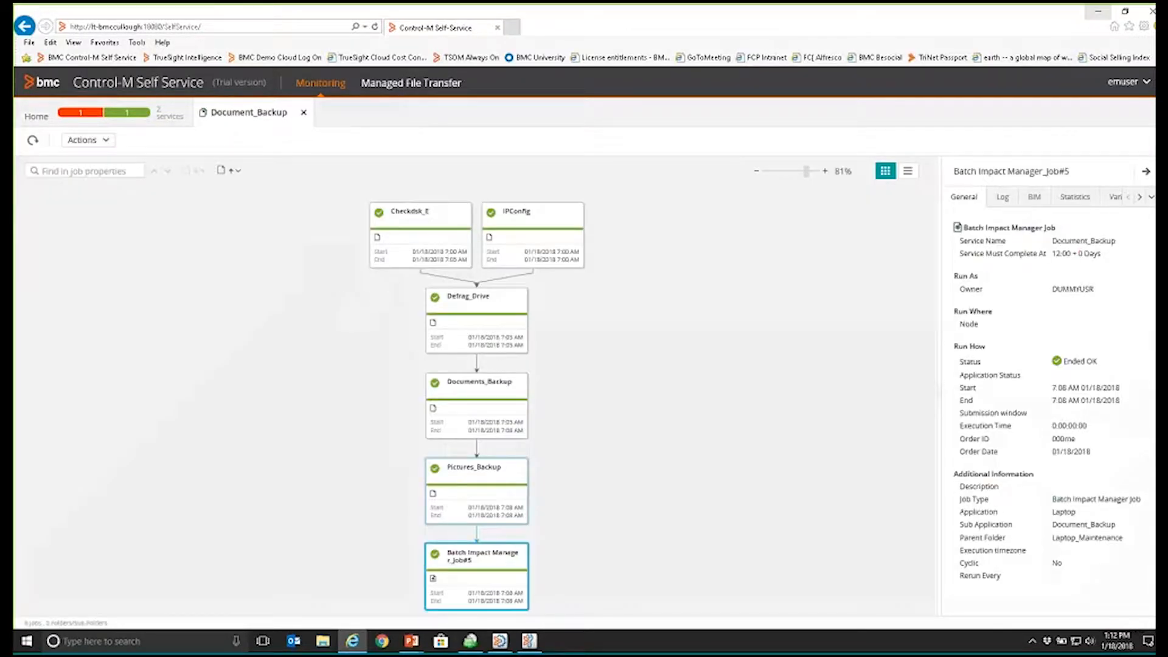
{"action": "left_click_drag", "start_coordinate": [940, 340], "coordinate": [854, 342]}
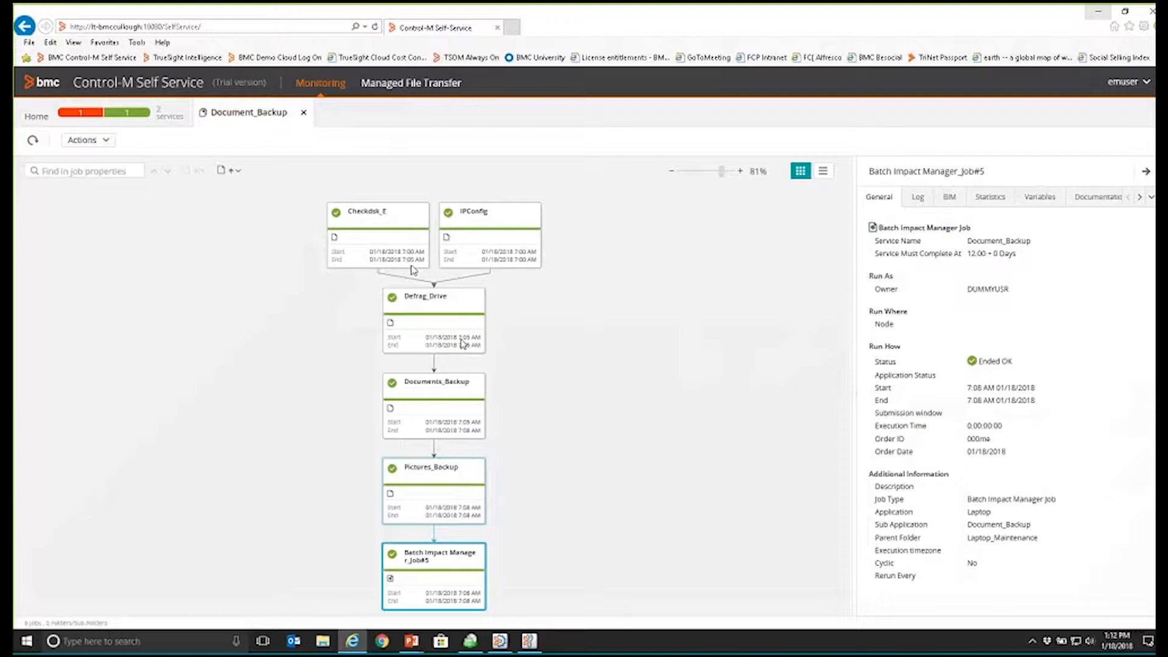
{"action": "left_click", "coordinate": [467, 300]}
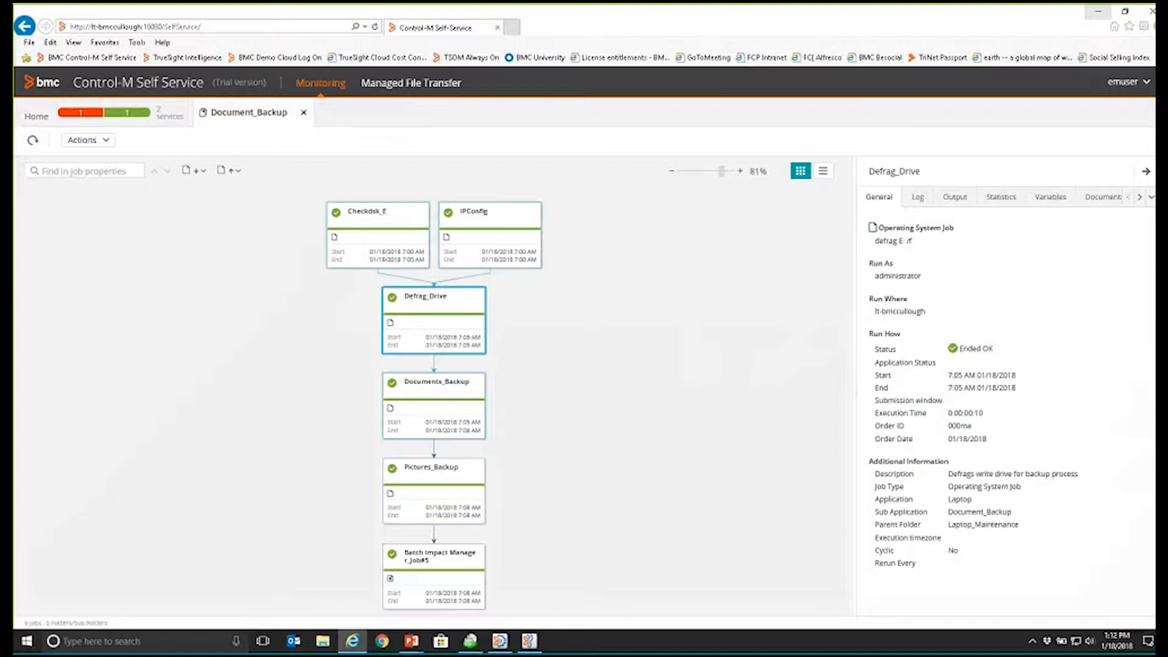
{"action": "left_click", "coordinate": [919, 201]}
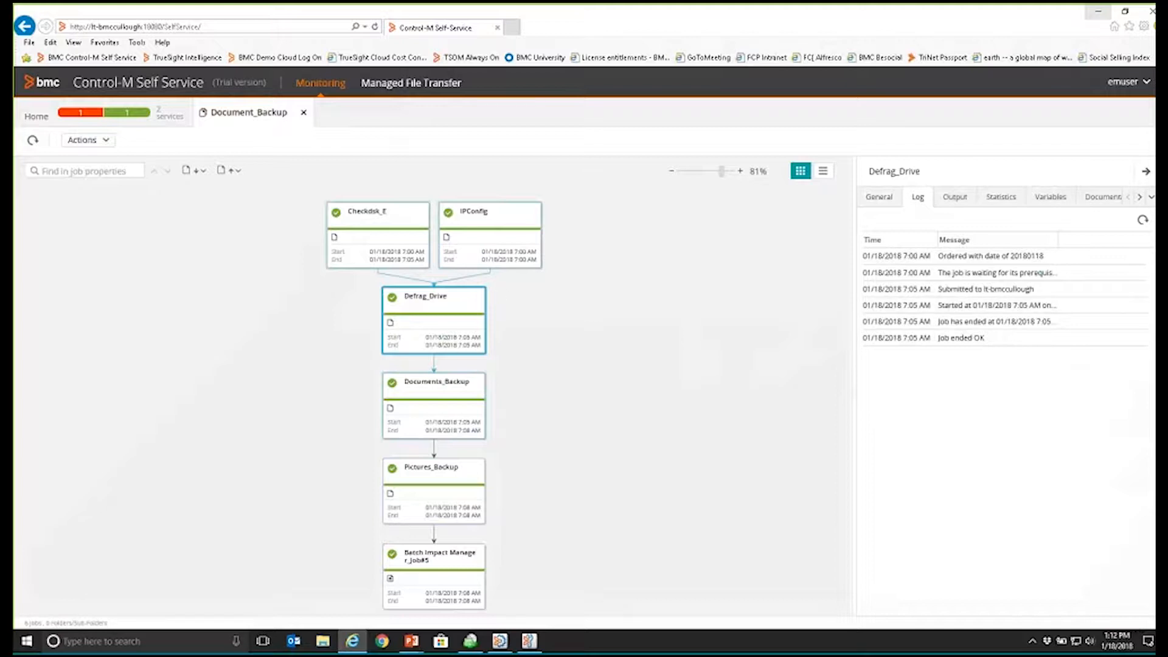
Step: Return to the services overview and open the Order_Shipment service, showing its job map at 100% with a wider details area
{"action": "left_click", "coordinate": [40, 115]}
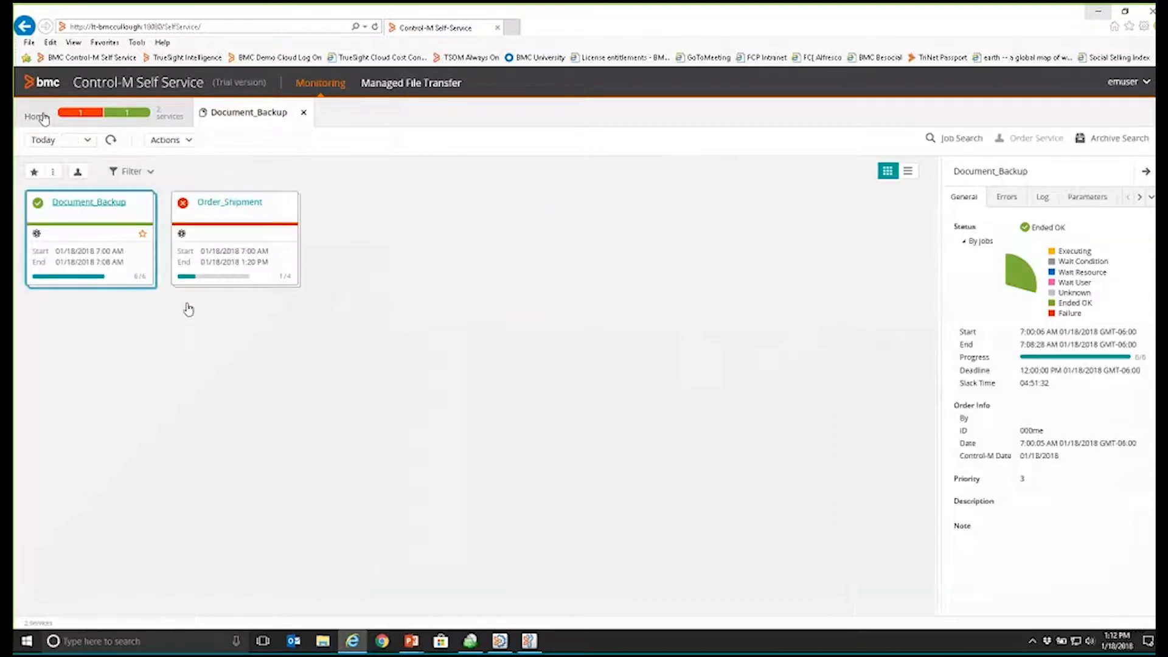
{"action": "left_click", "coordinate": [235, 209]}
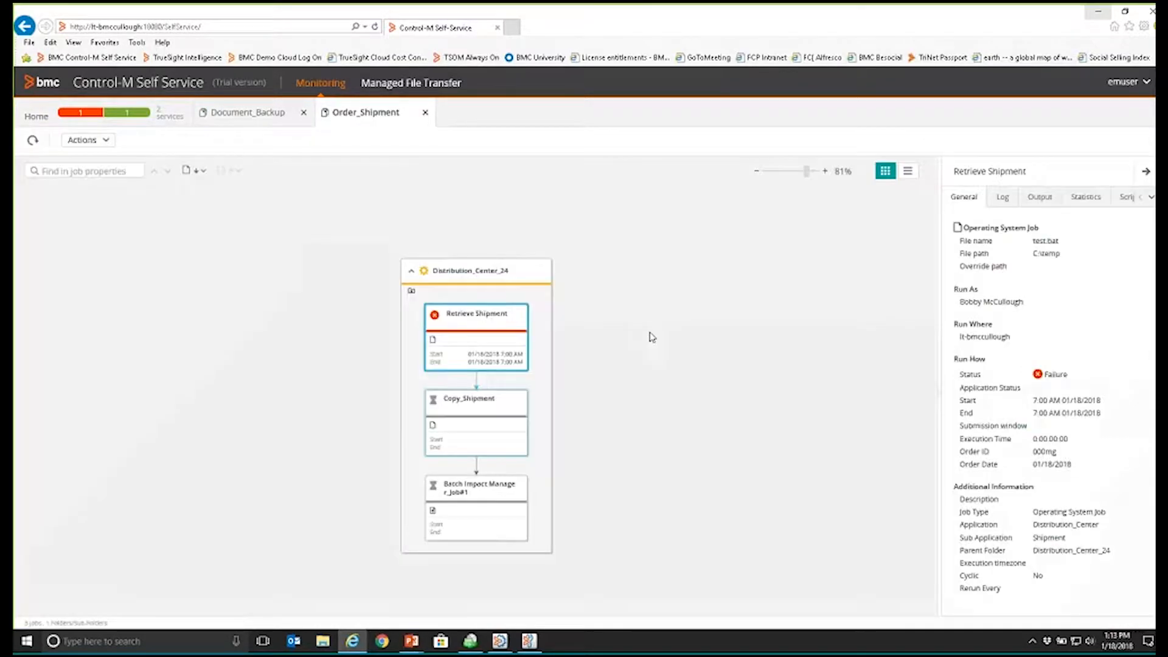
{"action": "left_click", "coordinate": [809, 173]}
{"action": "left_click_drag", "start_coordinate": [809, 173], "coordinate": [823, 173]}
{"action": "left_click_drag", "start_coordinate": [940, 374], "coordinate": [699, 388]}
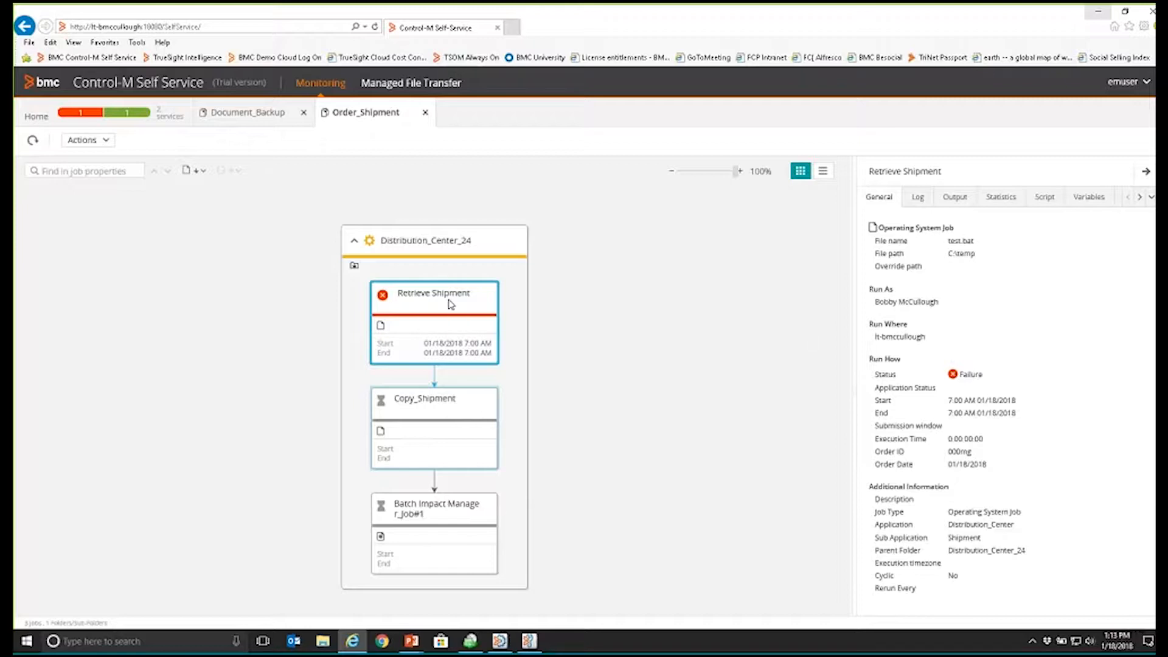
Step: Read the Retrieve Shipment job's log and output, highlighting the copy command and the error line beneath it
{"action": "left_click", "coordinate": [918, 197]}
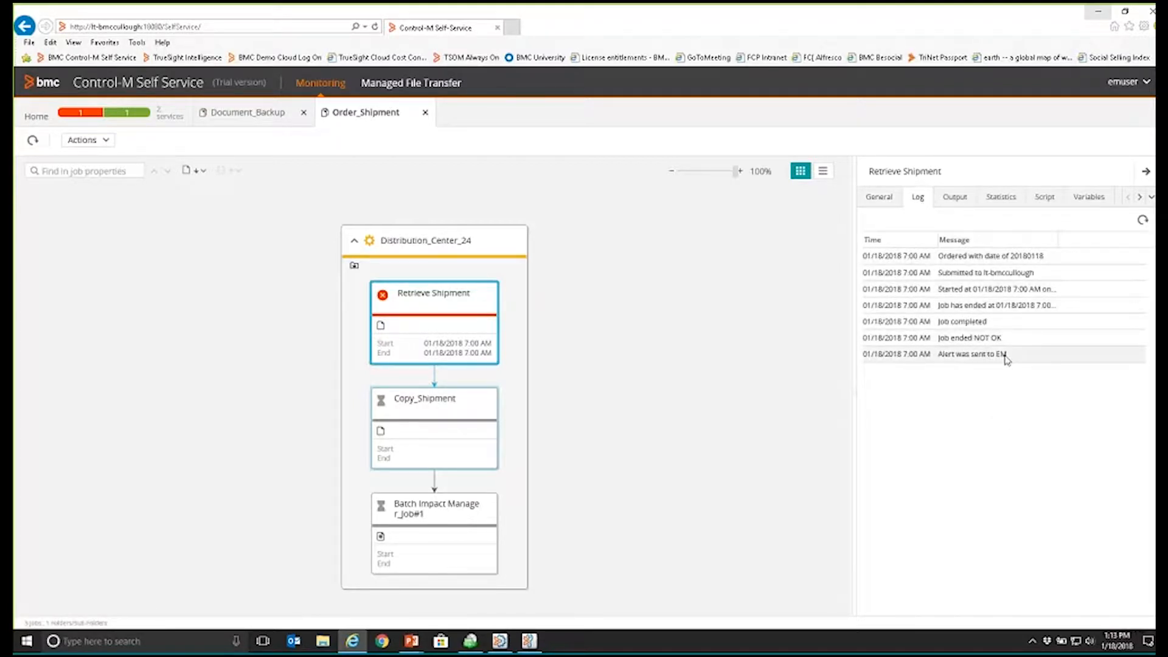
{"action": "left_click", "coordinate": [955, 197]}
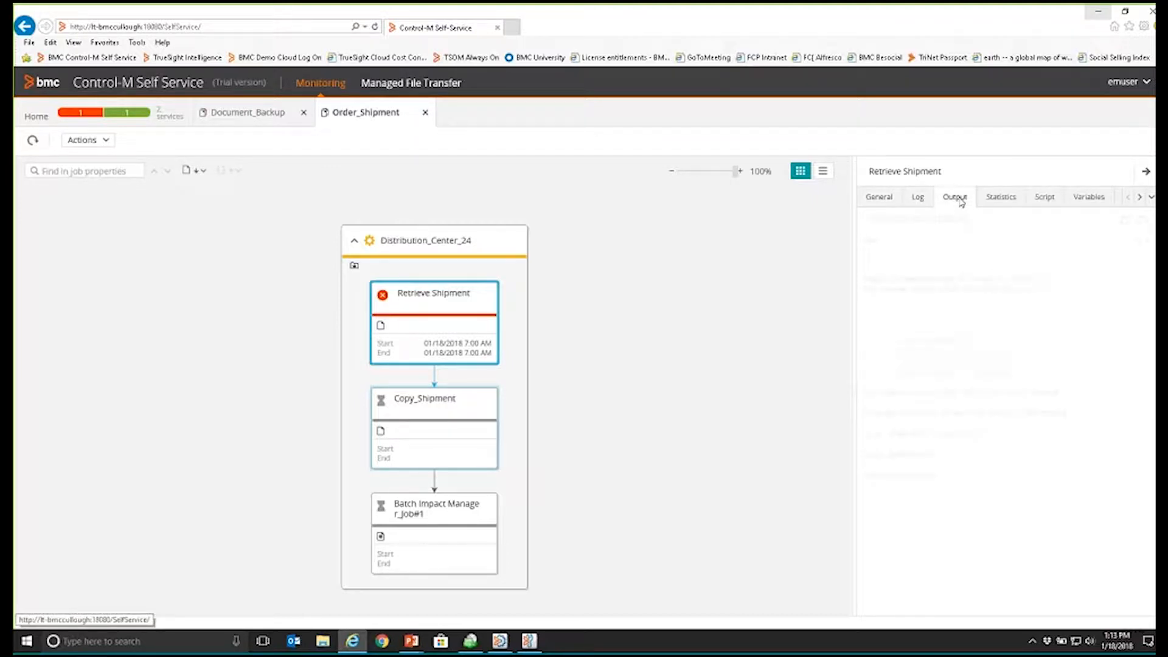
{"action": "left_click_drag", "start_coordinate": [867, 278], "coordinate": [1033, 279]}
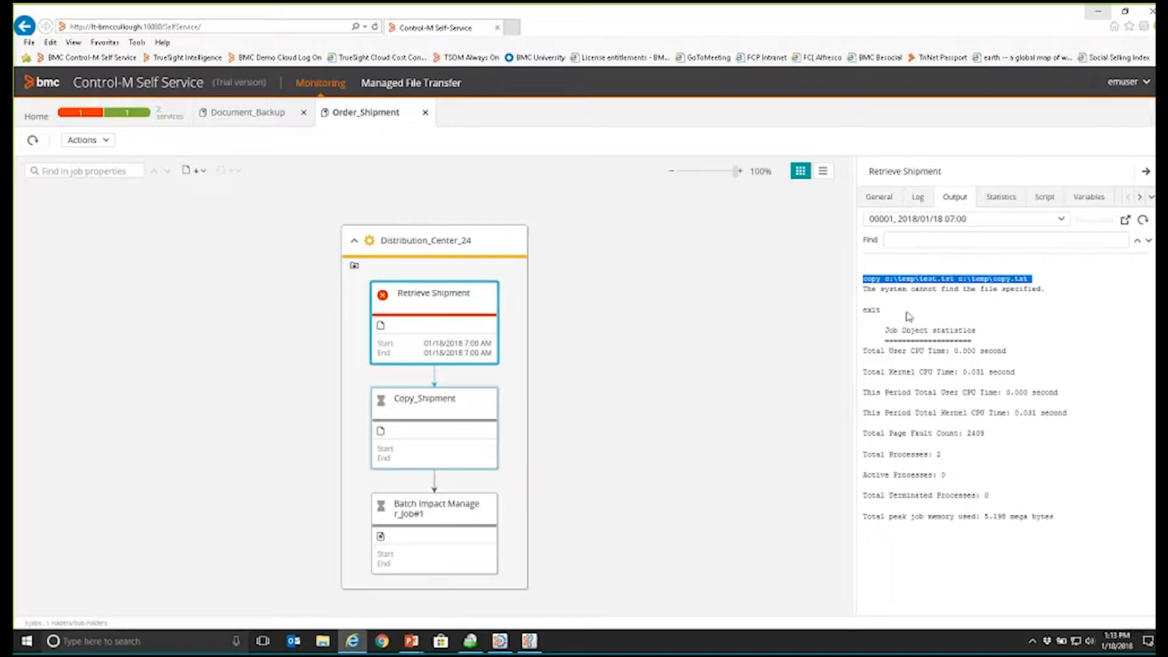
{"action": "mouse_move", "coordinate": [867, 279]}
{"action": "left_mouse_down"}
{"action": "mouse_move", "coordinate": [975, 288]}
{"action": "mouse_move", "coordinate": [865, 296]}
{"action": "left_mouse_up"}
{"action": "mouse_move", "coordinate": [1045, 290]}
{"action": "left_mouse_down"}
{"action": "mouse_move", "coordinate": [886, 293]}
{"action": "mouse_move", "coordinate": [1029, 297]}
{"action": "left_mouse_up"}
{"action": "left_click", "coordinate": [888, 303]}
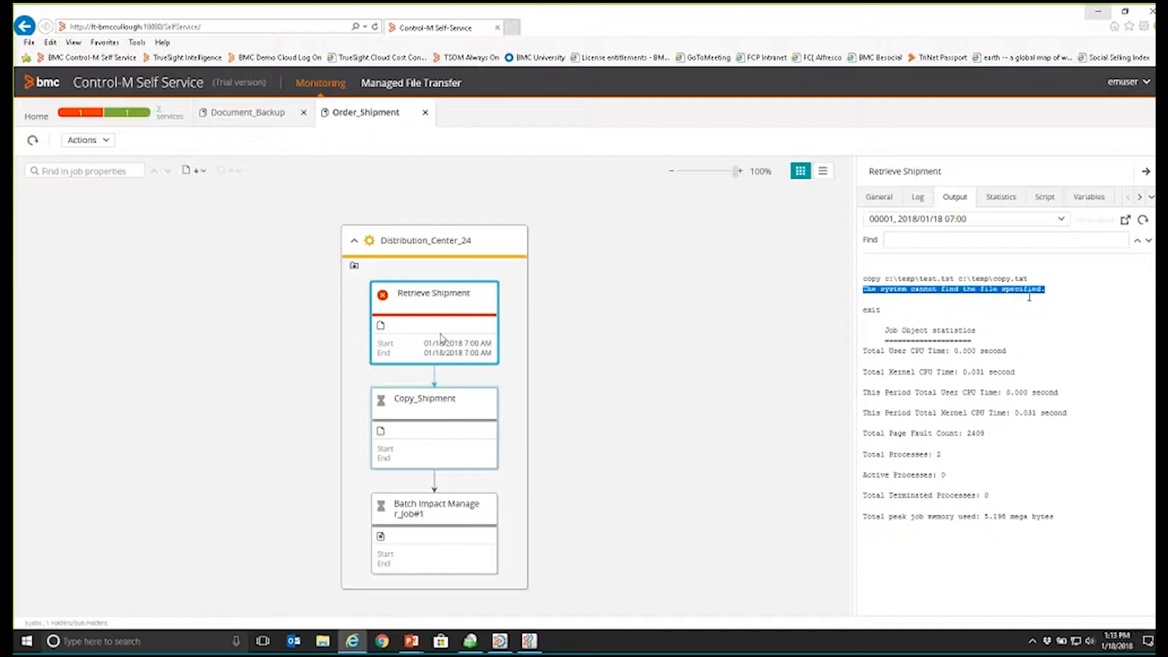
Step: Review the Retrieve Shipment job's general details, statistics and script
{"action": "mouse_move", "coordinate": [936, 214]}
{"action": "left_click", "coordinate": [881, 199]}
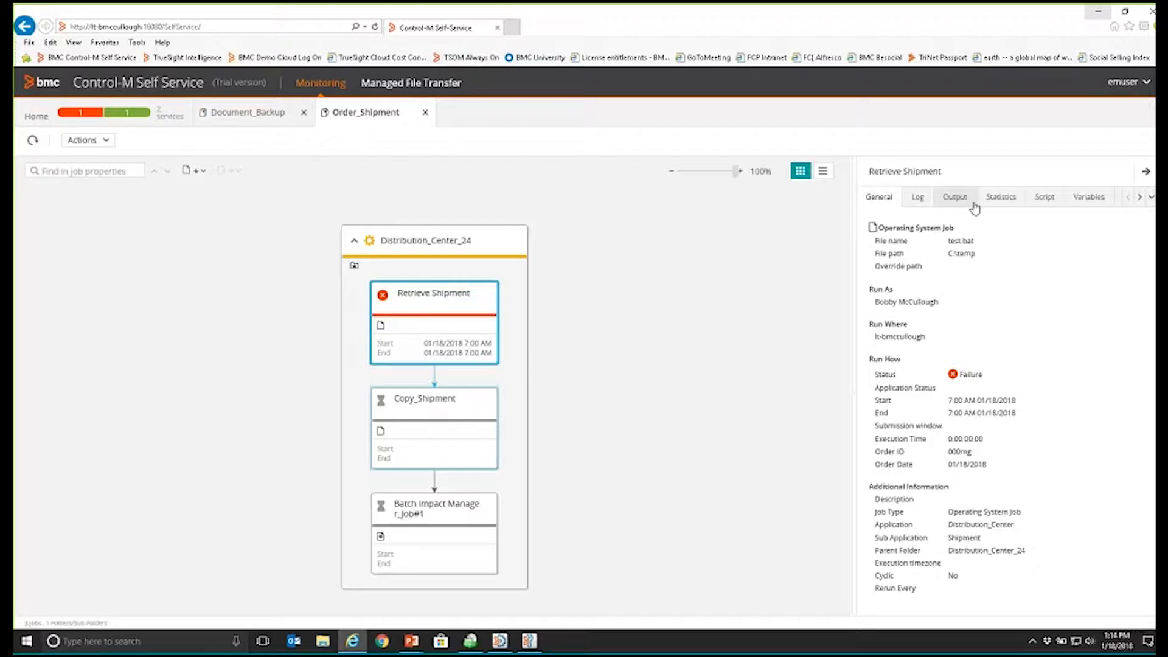
{"action": "left_click", "coordinate": [1007, 203]}
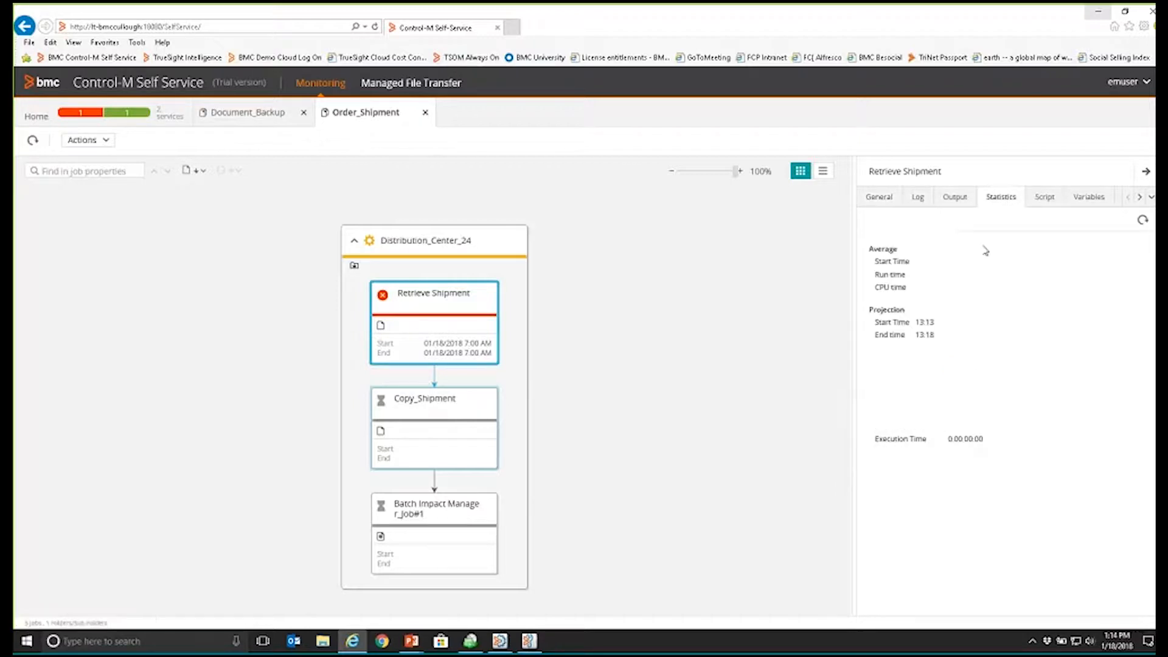
{"action": "left_click", "coordinate": [1046, 205]}
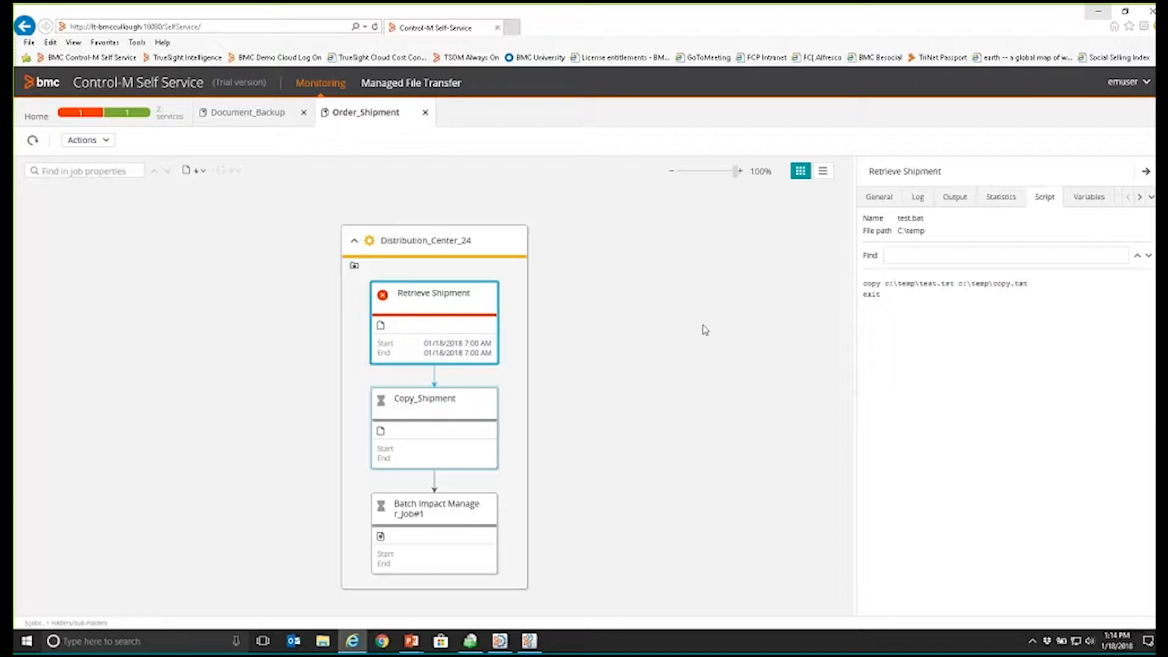
Step: Look over the actions available for the Retrieve Shipment job and return to the services overview
{"action": "left_click", "coordinate": [104, 141]}
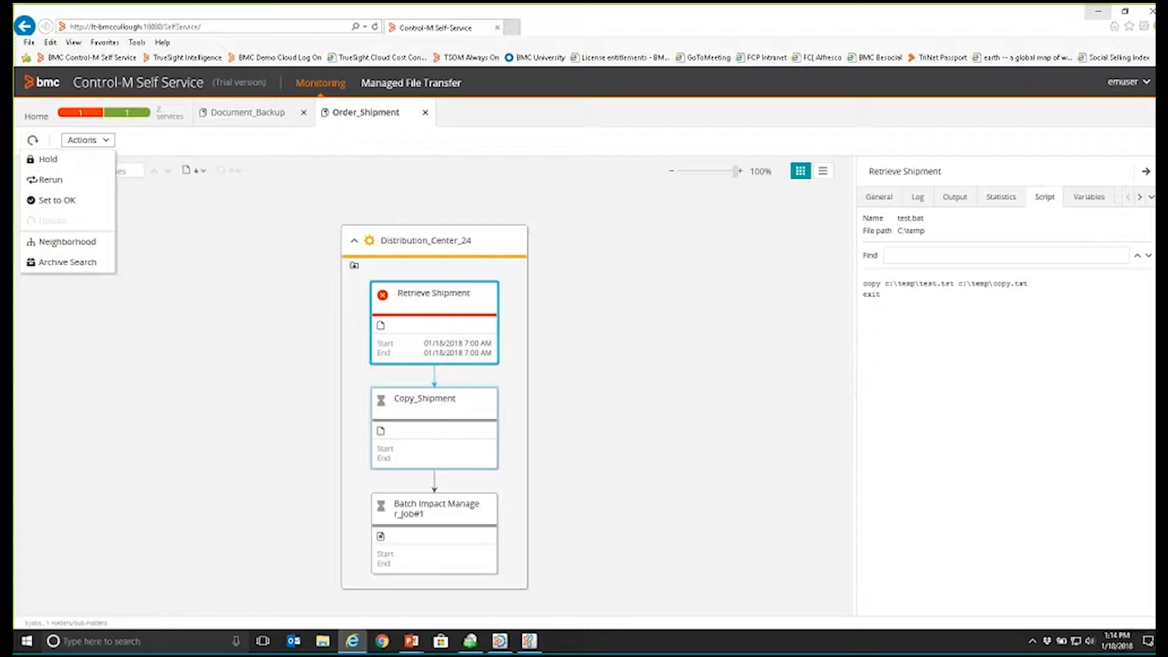
{"action": "left_click", "coordinate": [254, 298]}
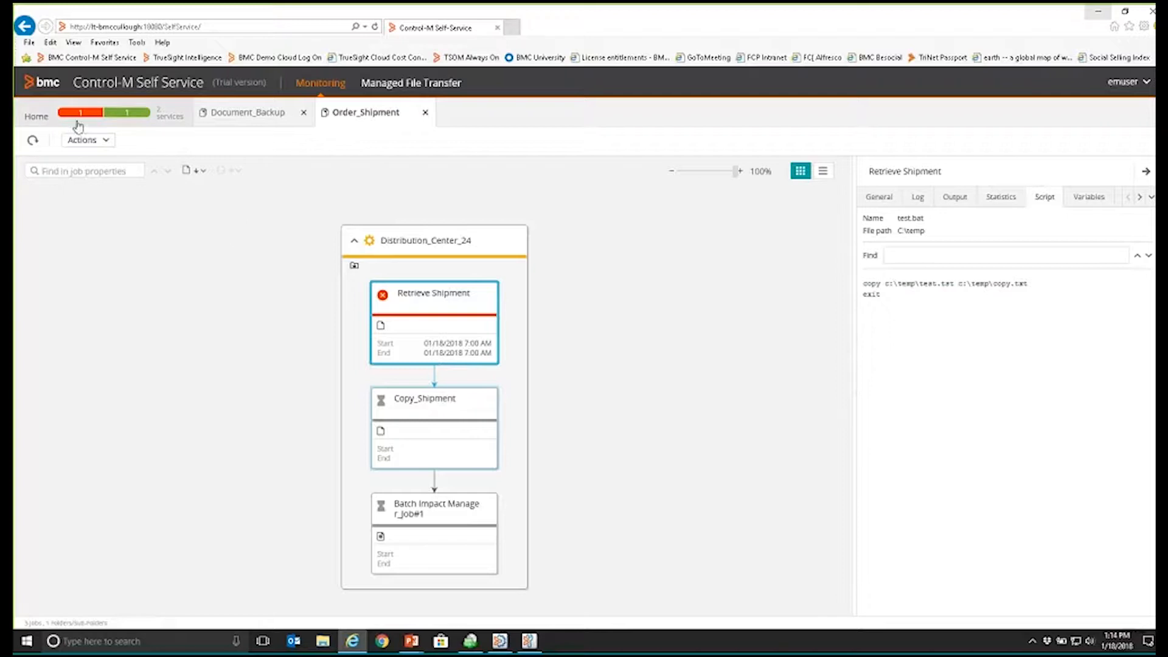
{"action": "left_click", "coordinate": [37, 117]}
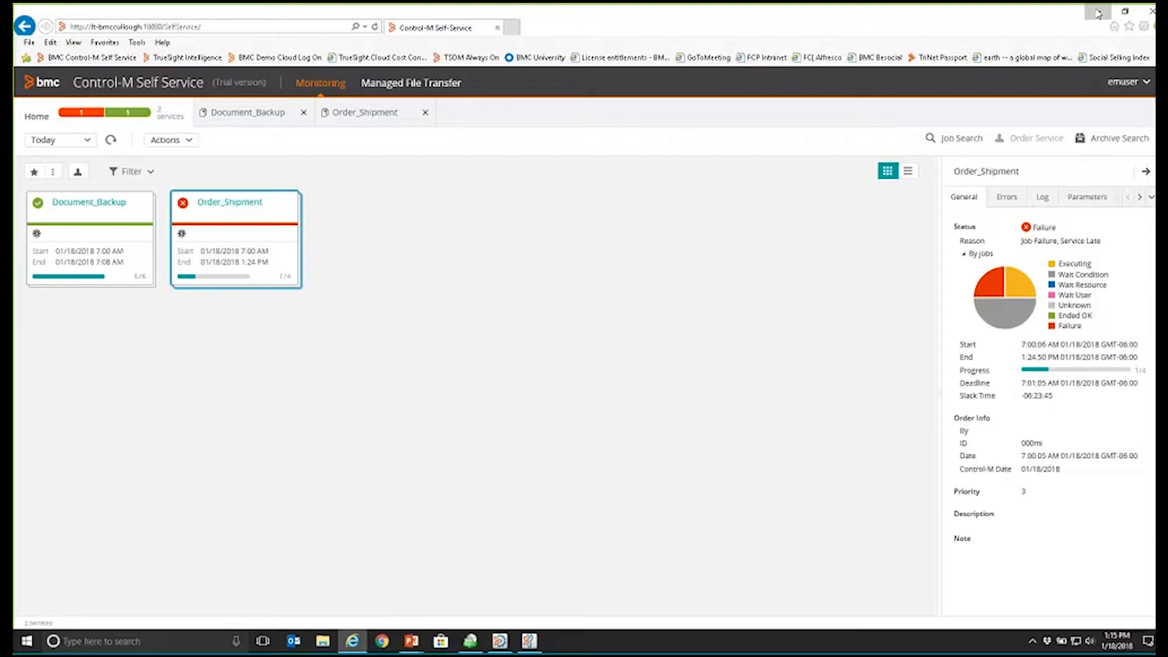
Step: Minimize the self-service browser and switch to the Control-M Workload Automation window
{"action": "left_click", "coordinate": [1098, 14]}
{"action": "key", "text": "alt+Tab"}
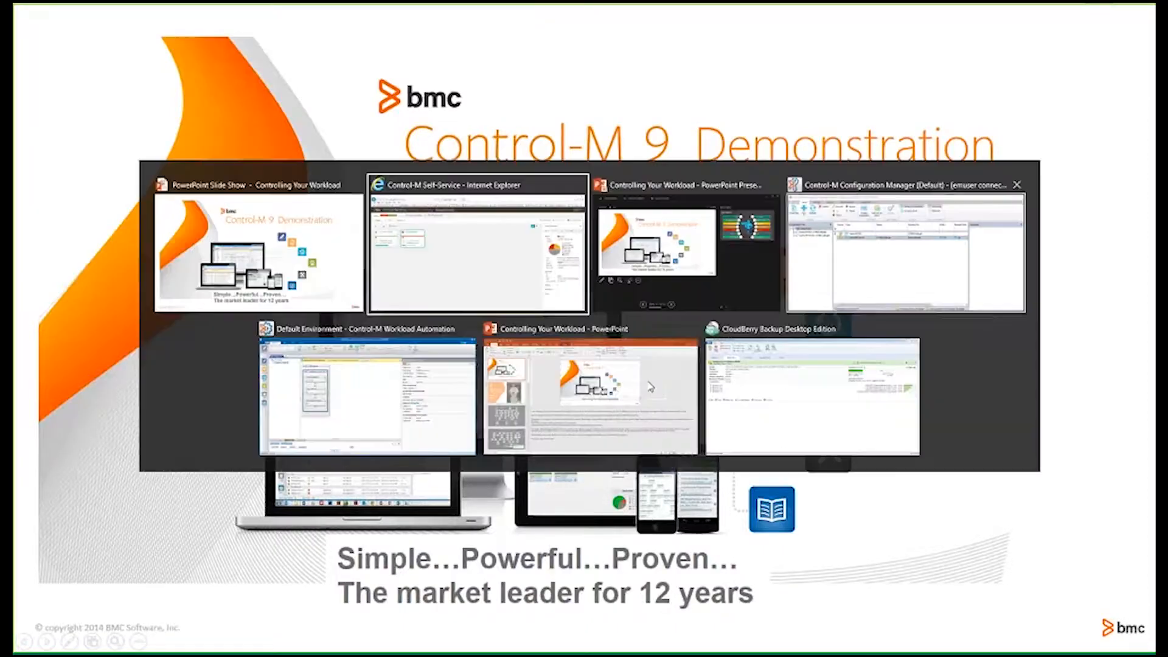
{"action": "key", "text": "alt+Tab"}
{"action": "key", "text": "alt+Tab"}
{"action": "key", "text": "alt+Tab"}
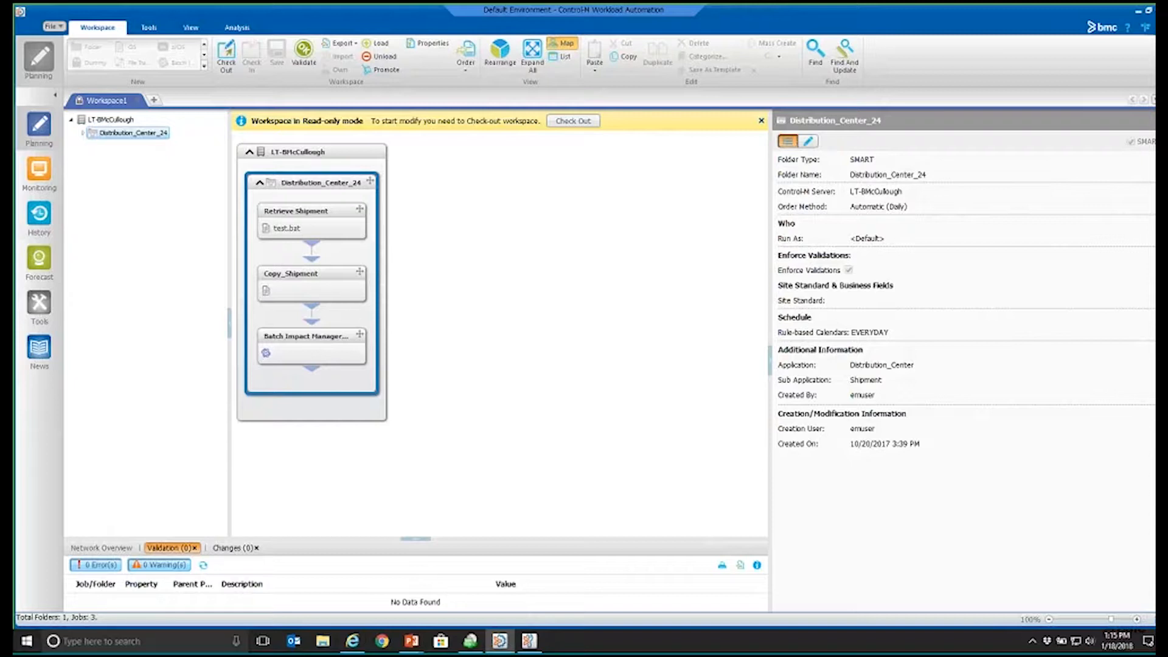
Step: Show the Retrieve Shipment job's editable properties and check out the workspace for modification
{"action": "left_click", "coordinate": [317, 216]}
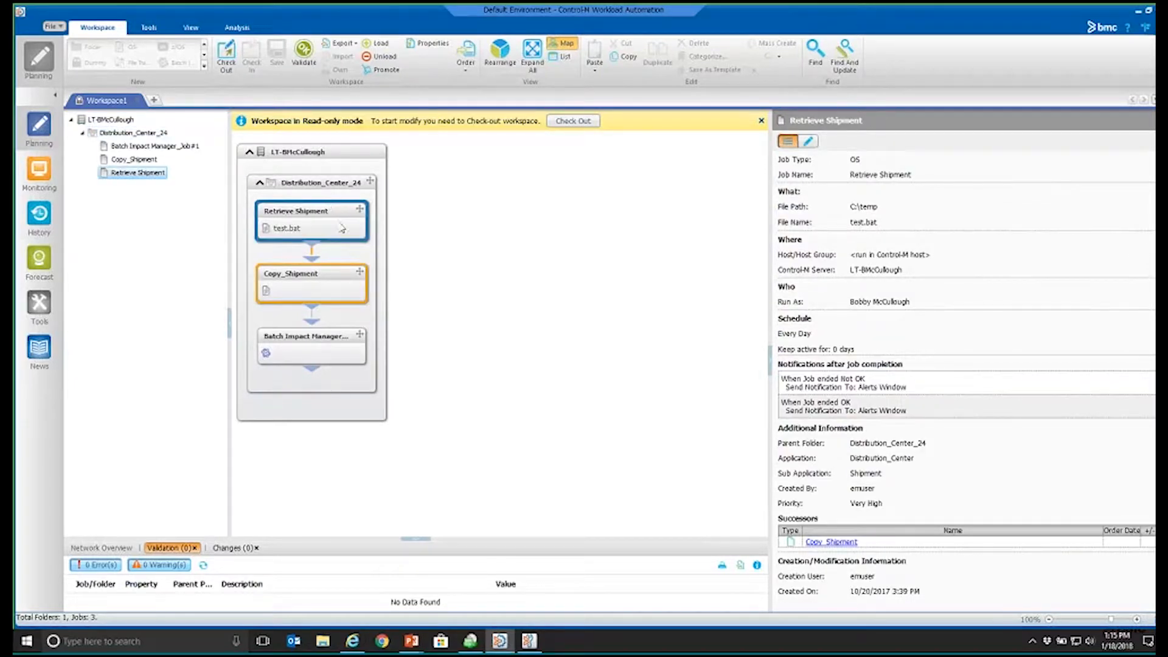
{"action": "left_click", "coordinate": [808, 141]}
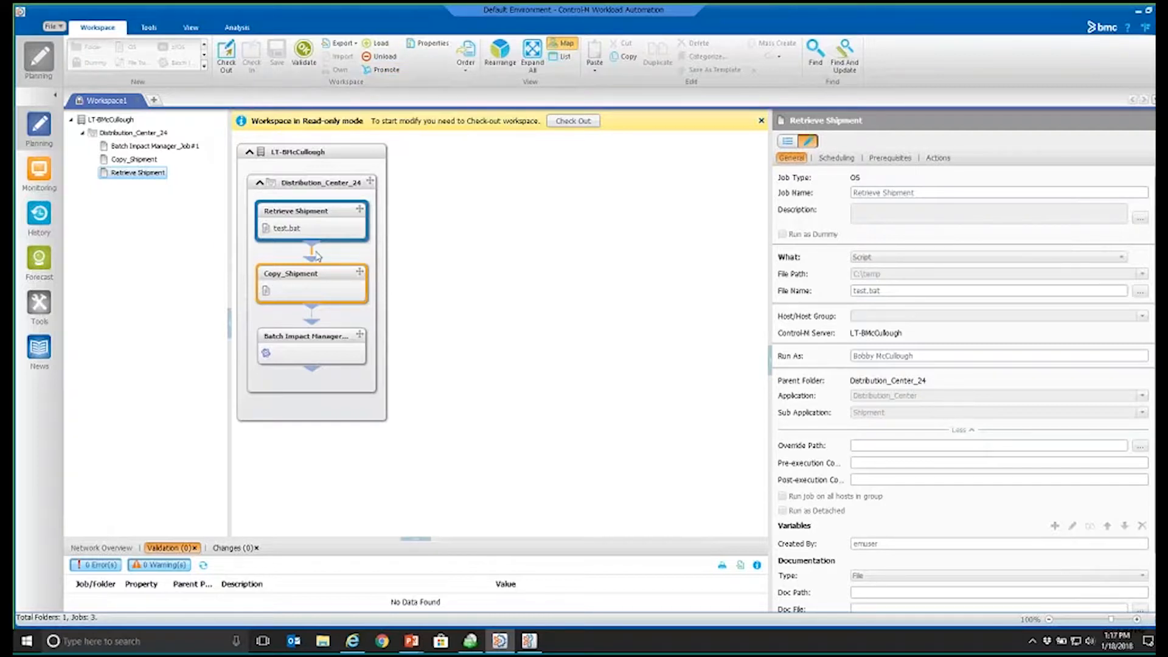
{"action": "left_click", "coordinate": [573, 121]}
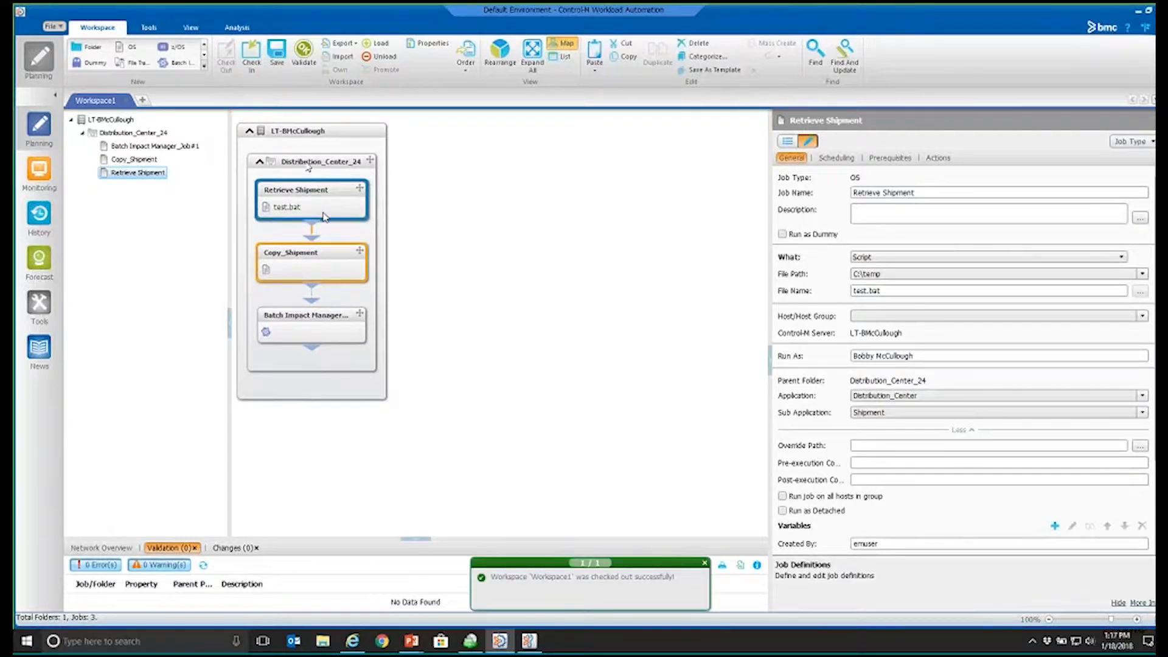
Step: Inspect the properties of the Control-M server and its Distribution_Center_24 folder in the job map
{"action": "left_click", "coordinate": [333, 137]}
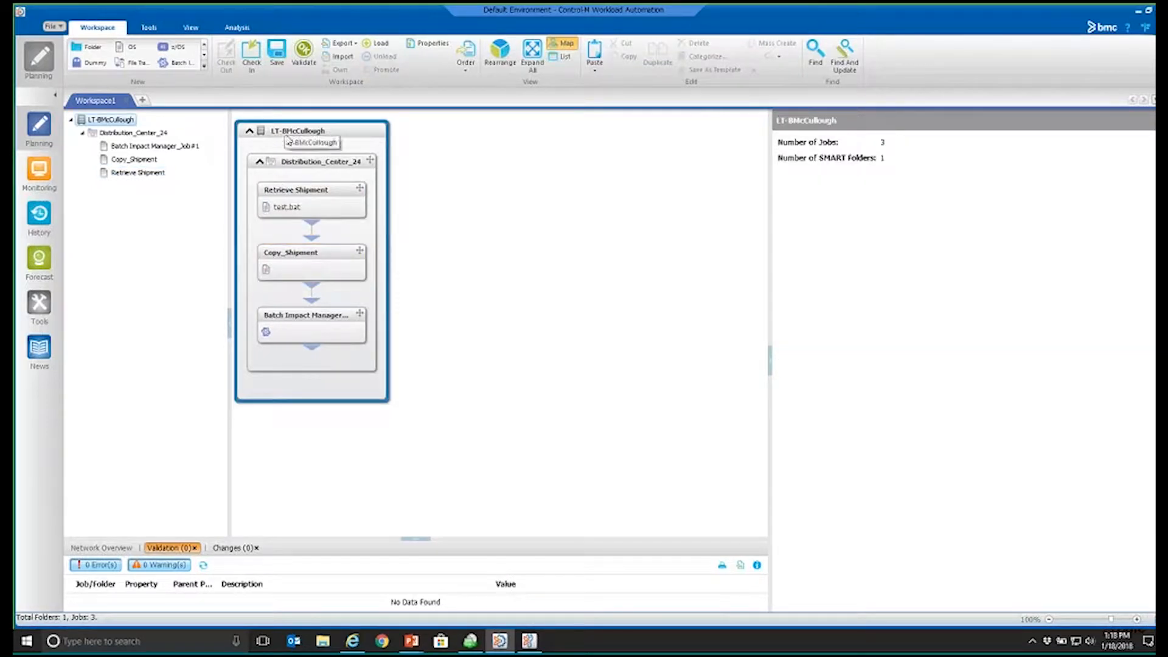
{"action": "left_click", "coordinate": [314, 168]}
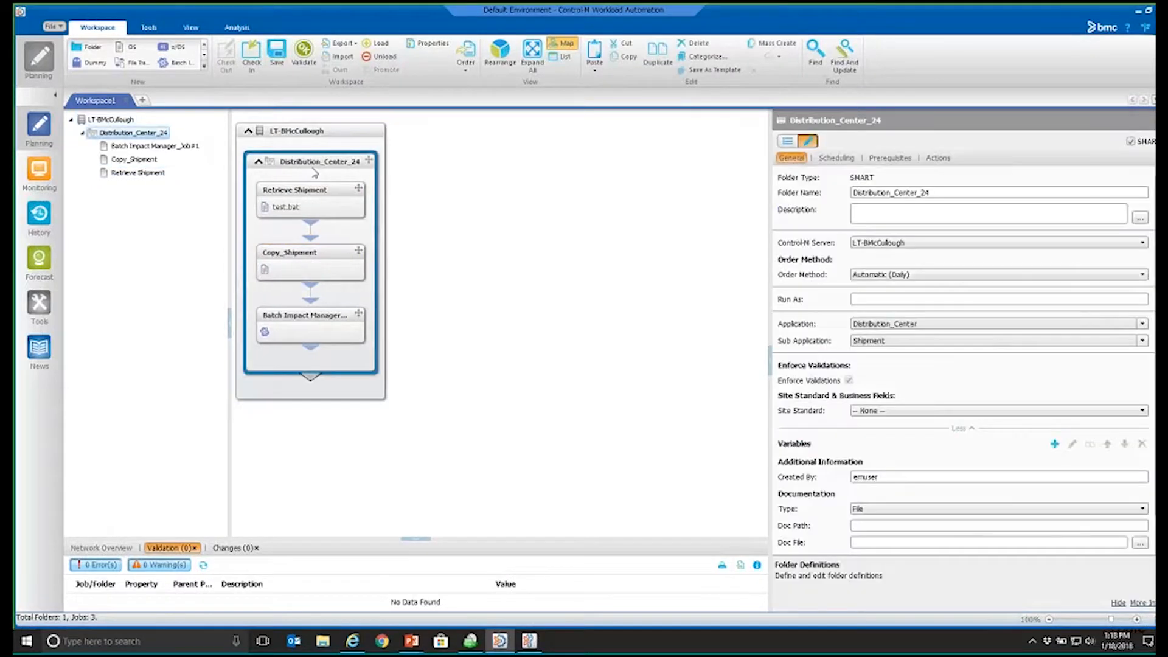
{"action": "left_click", "coordinate": [317, 135]}
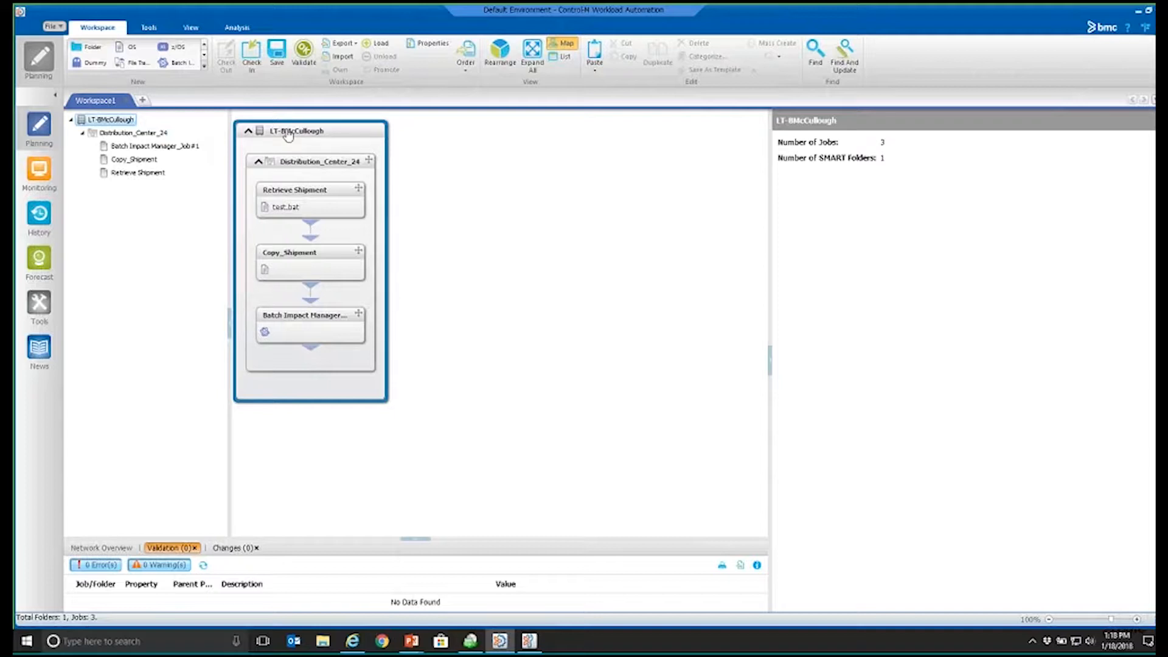
Step: Apply the site standard Demo Site Standard 1 to the Distribution_Center_24 folder and check its folder name validation
{"action": "left_click", "coordinate": [309, 164]}
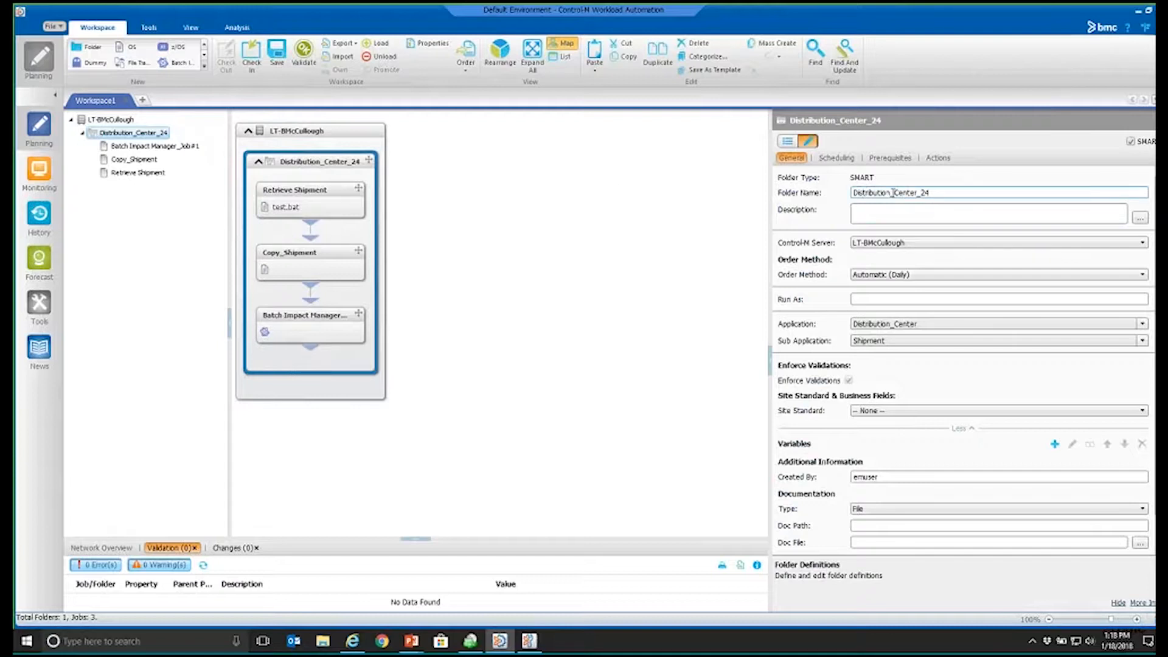
{"action": "double_click", "coordinate": [936, 193]}
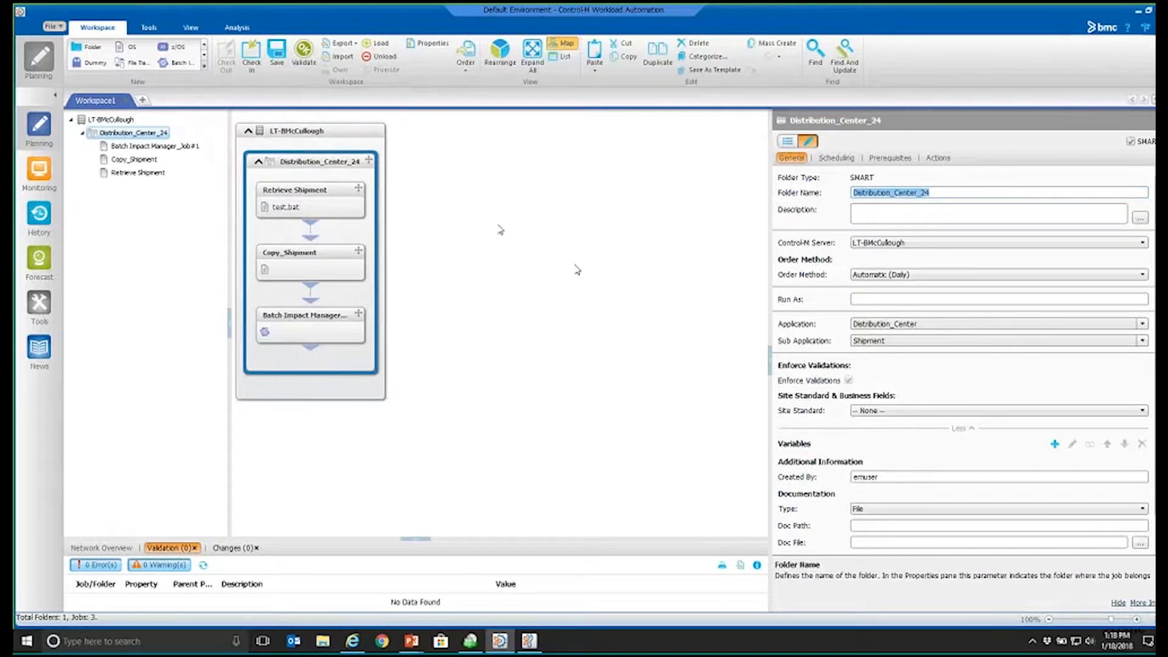
{"action": "left_click", "coordinate": [891, 412]}
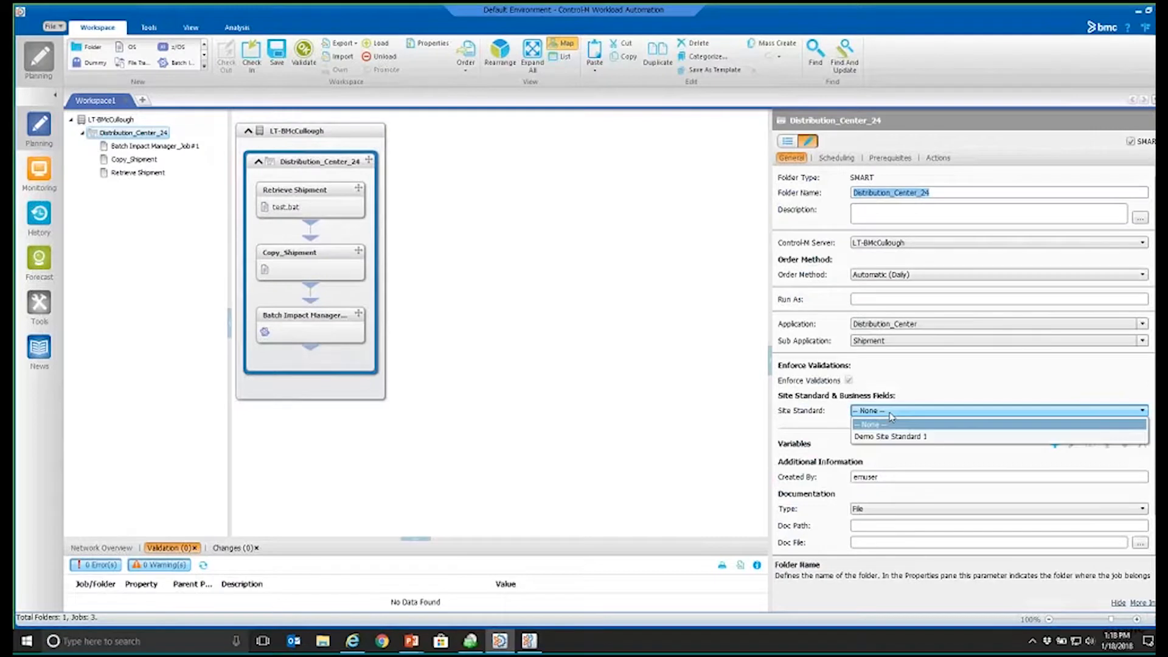
{"action": "left_click", "coordinate": [932, 437]}
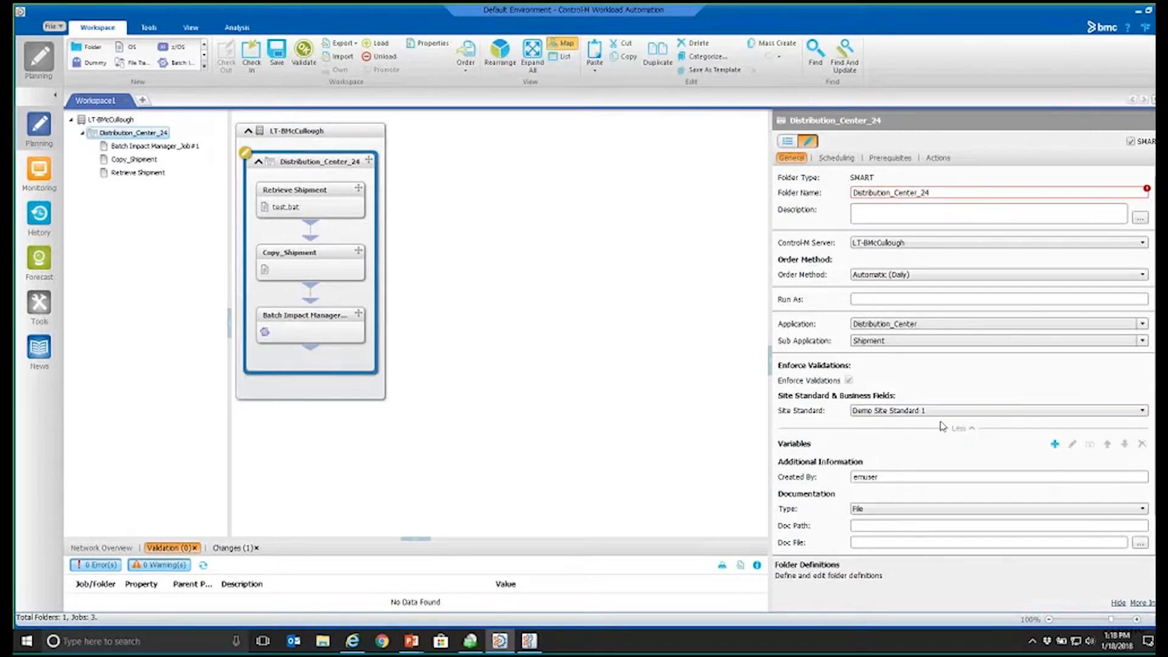
{"action": "mouse_move", "coordinate": [1147, 191]}
Step: Examine the Retrieve Shipment job's actions, including the notifications sent after job completion for Not OK and OK endings
{"action": "left_click", "coordinate": [311, 193]}
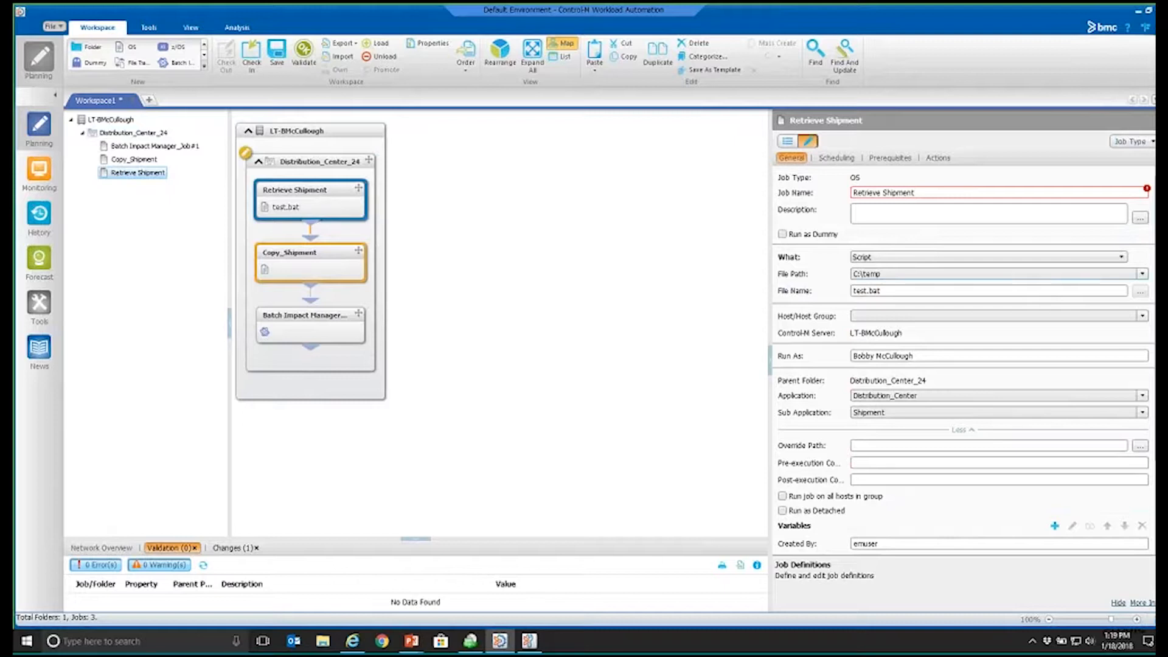
{"action": "left_click", "coordinate": [937, 159]}
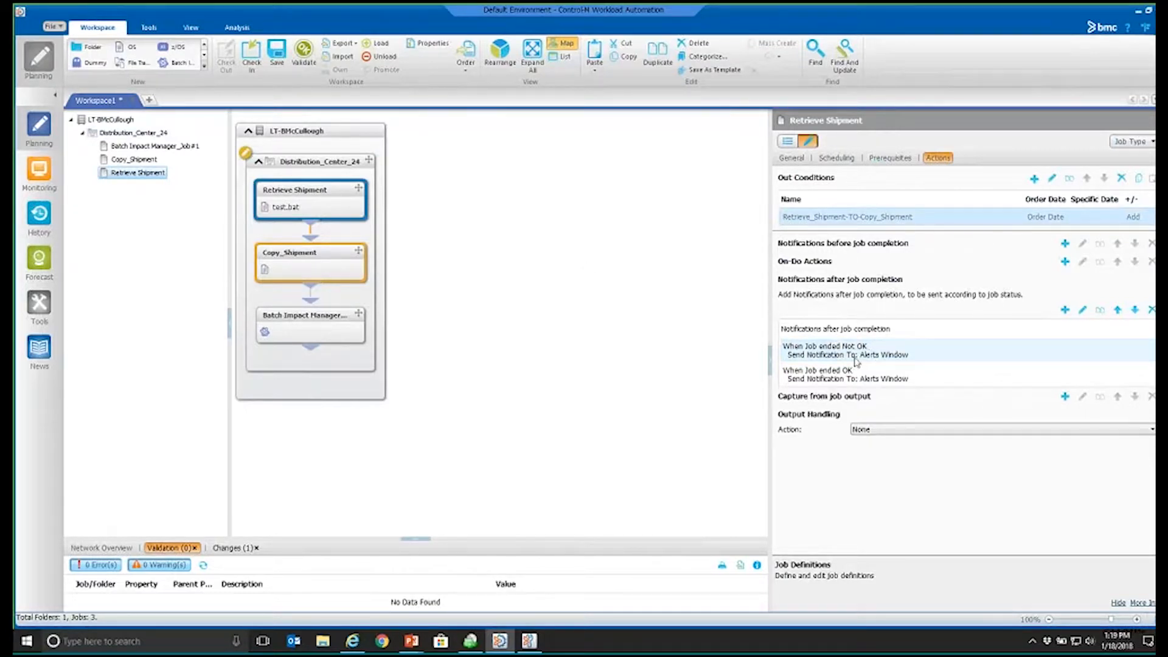
{"action": "mouse_move", "coordinate": [856, 361]}
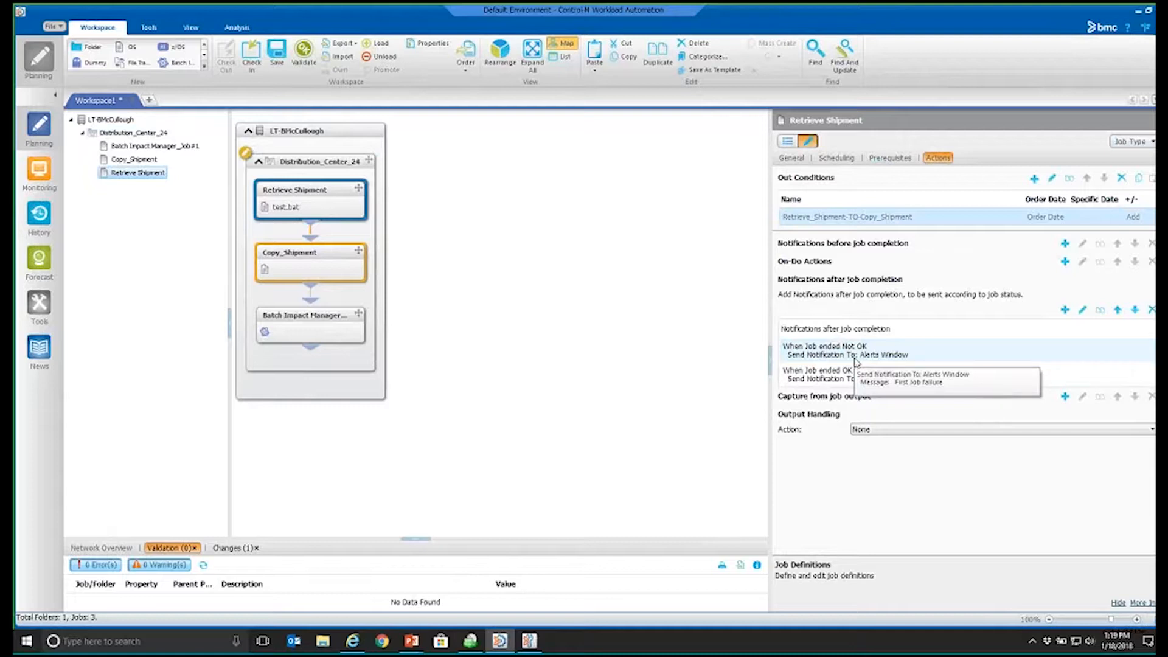
{"action": "left_click", "coordinate": [859, 348]}
{"action": "mouse_move", "coordinate": [836, 373]}
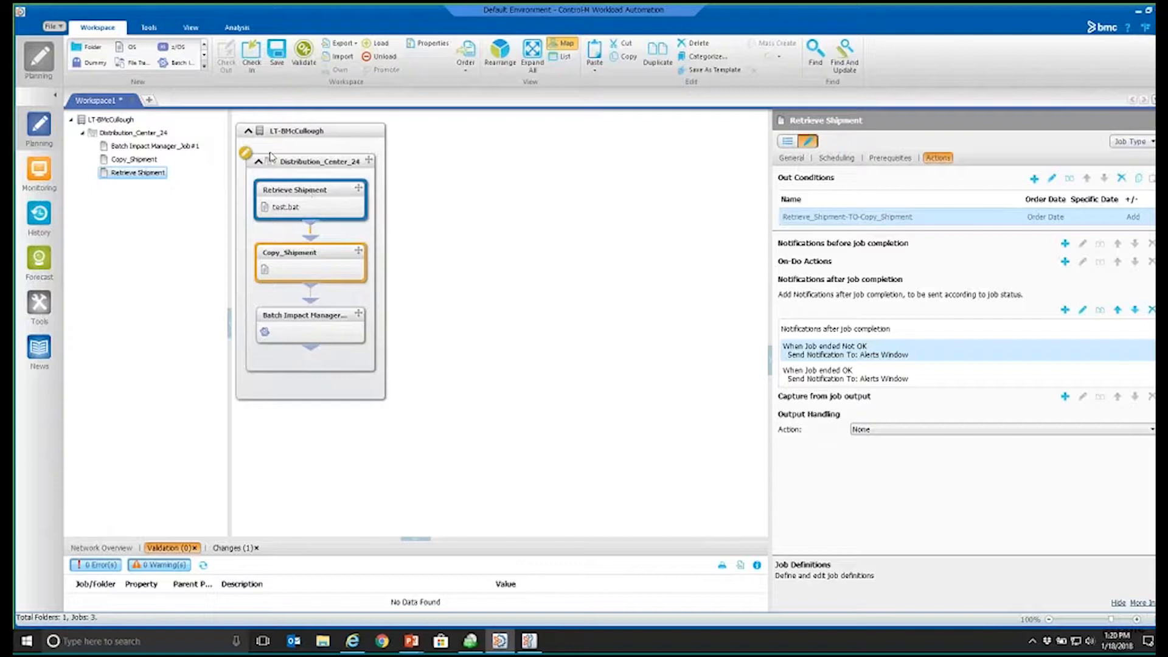
Step: Look through the full list of job types available for the workspace, then select the Control-M server
{"action": "left_click", "coordinate": [205, 68]}
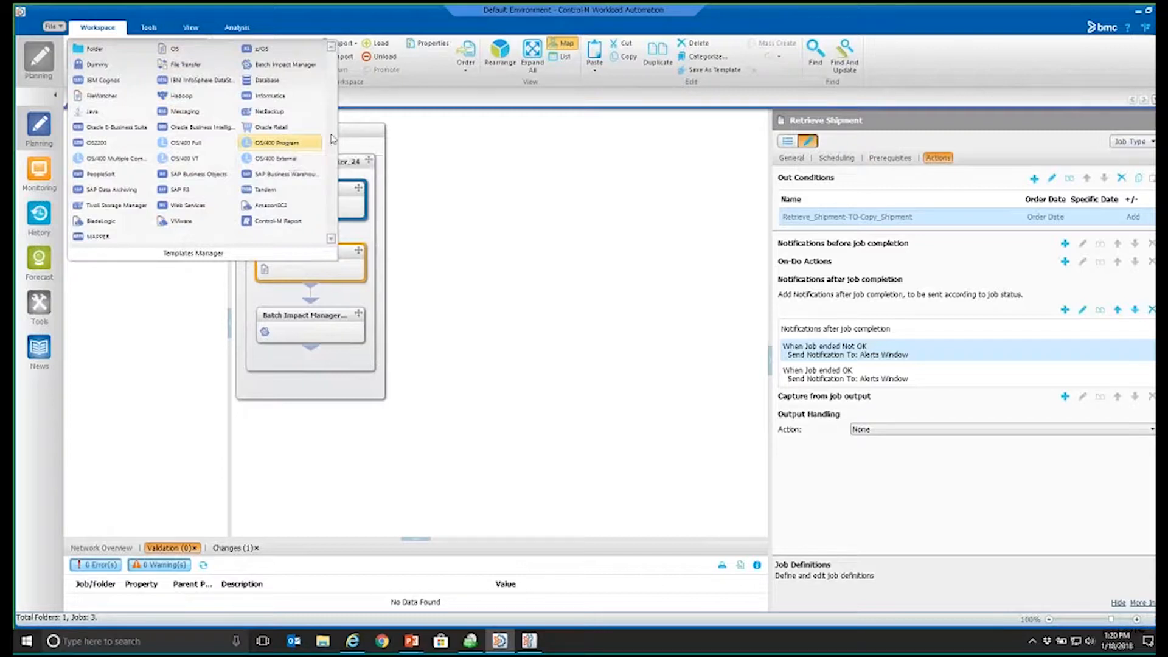
{"action": "left_click", "coordinate": [374, 135]}
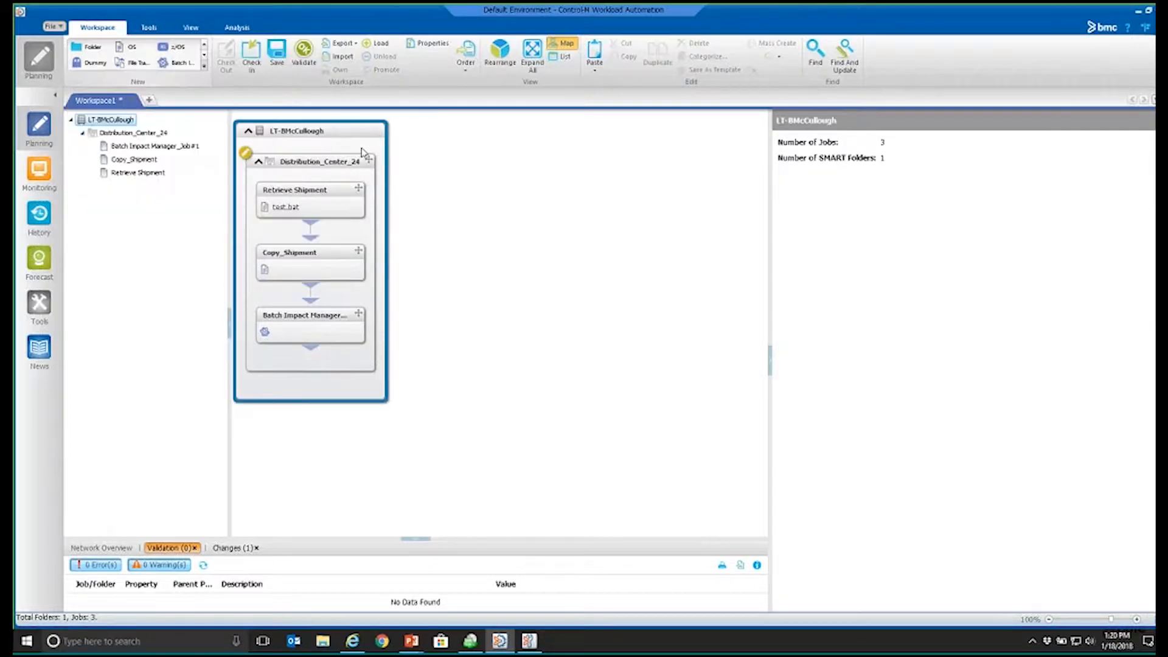
Step: Examine the Batch Impact Manager job's general settings, including its service name and completion deadline, then check the monitored services
{"action": "left_click", "coordinate": [323, 192]}
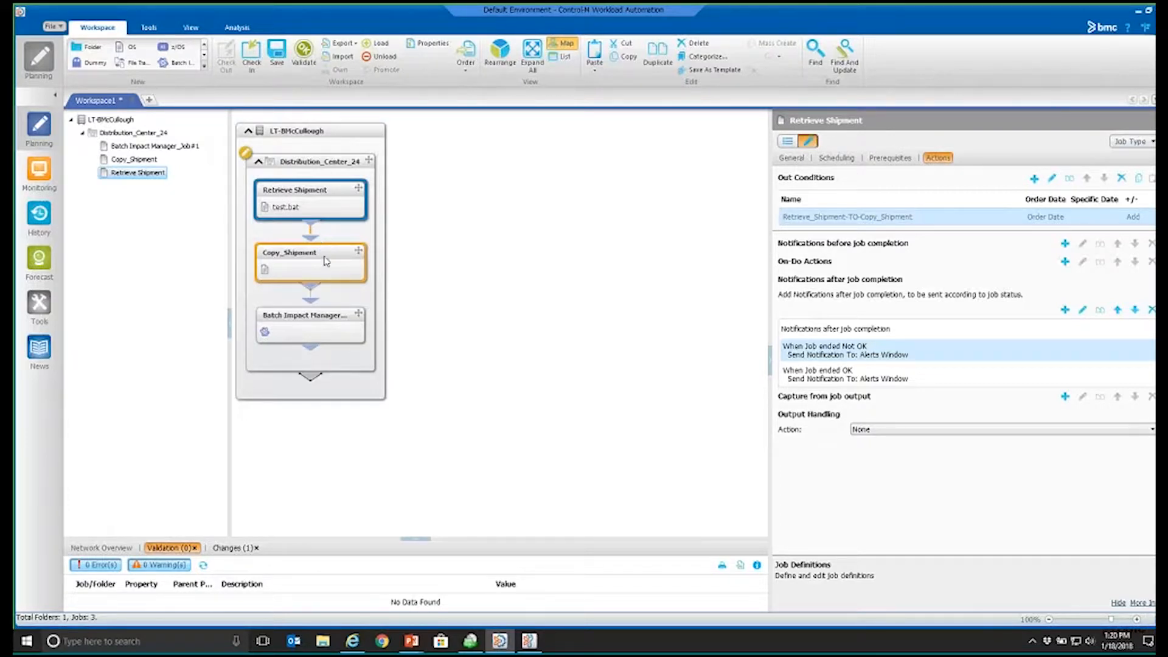
{"action": "left_click", "coordinate": [308, 324]}
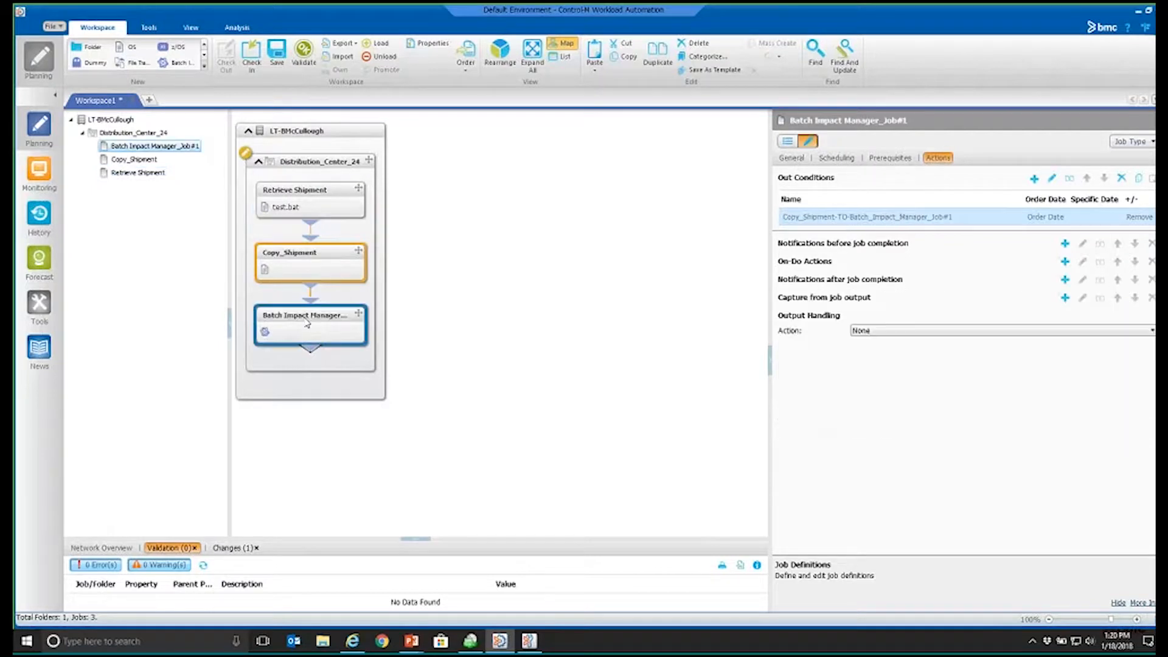
{"action": "left_click", "coordinate": [792, 158]}
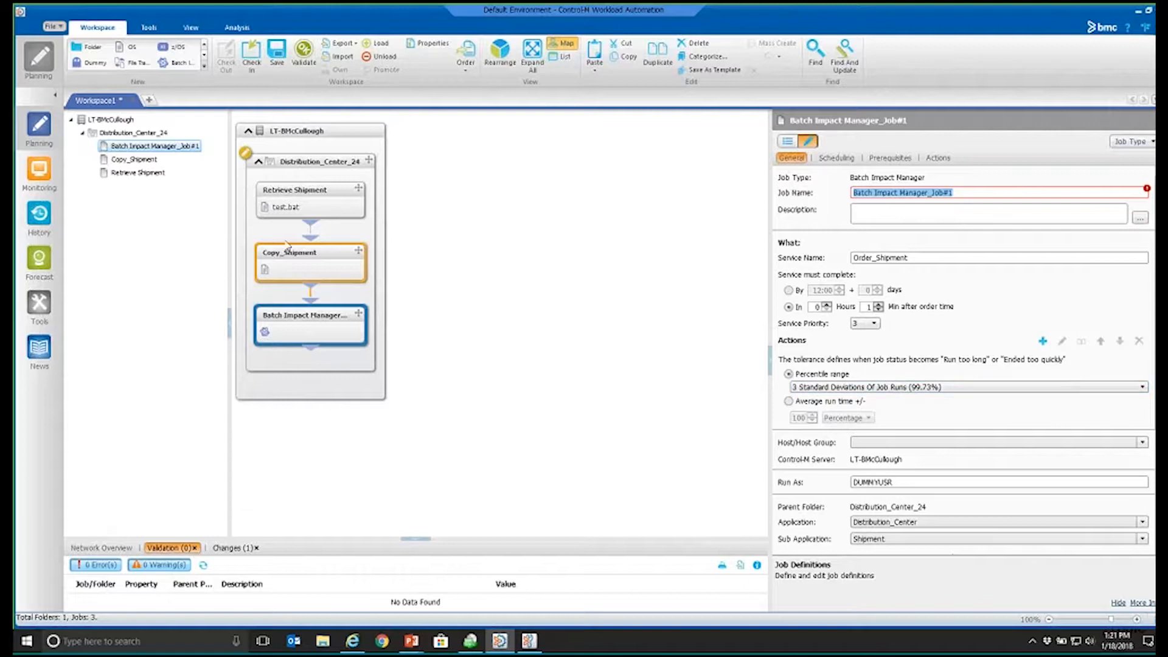
{"action": "left_click", "coordinate": [38, 173]}
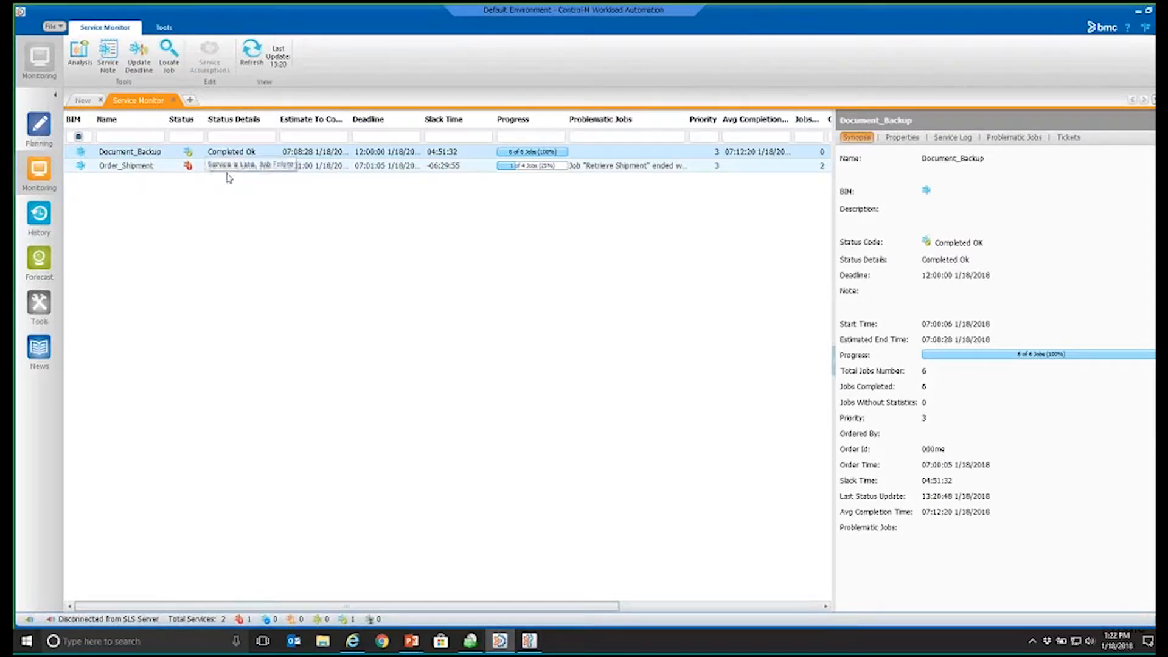
Step: Return to the planning workspace and review the Batch Impact Manager job's scheduling, prerequisites and actions
{"action": "left_click", "coordinate": [39, 128]}
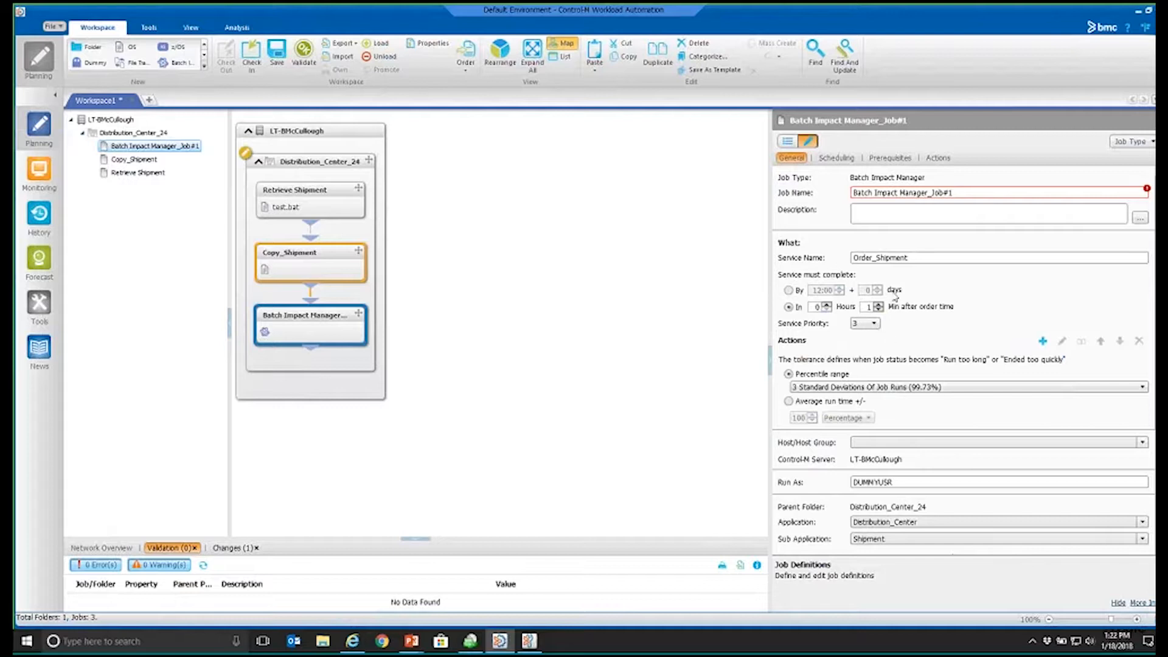
{"action": "left_click", "coordinate": [845, 160]}
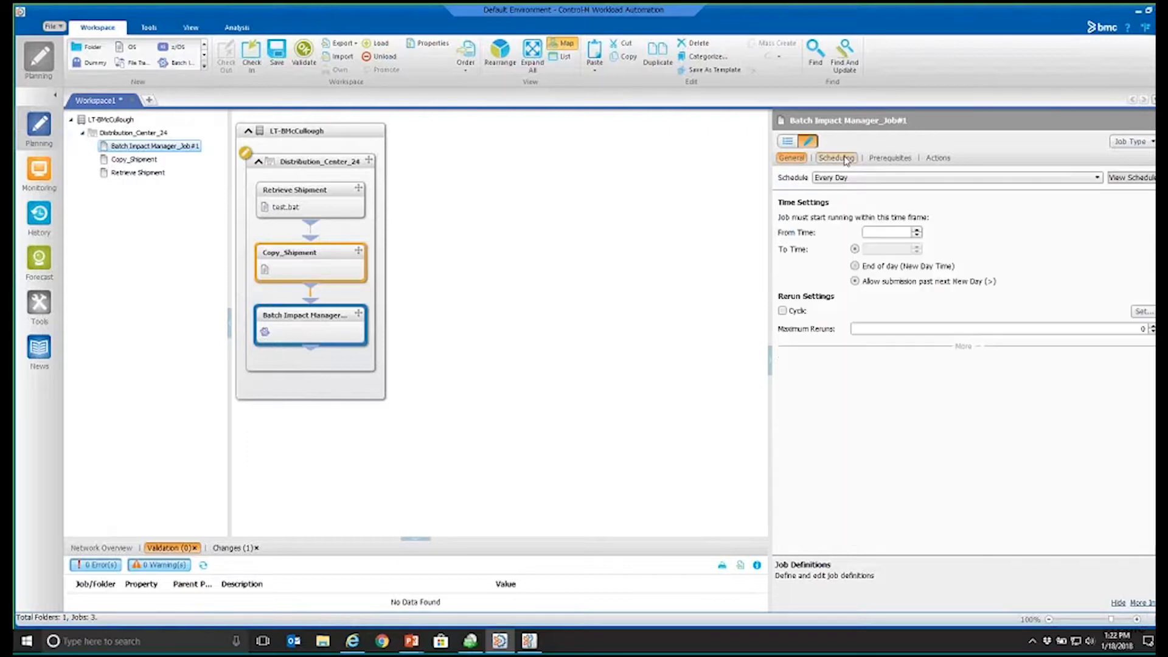
{"action": "left_click", "coordinate": [892, 159]}
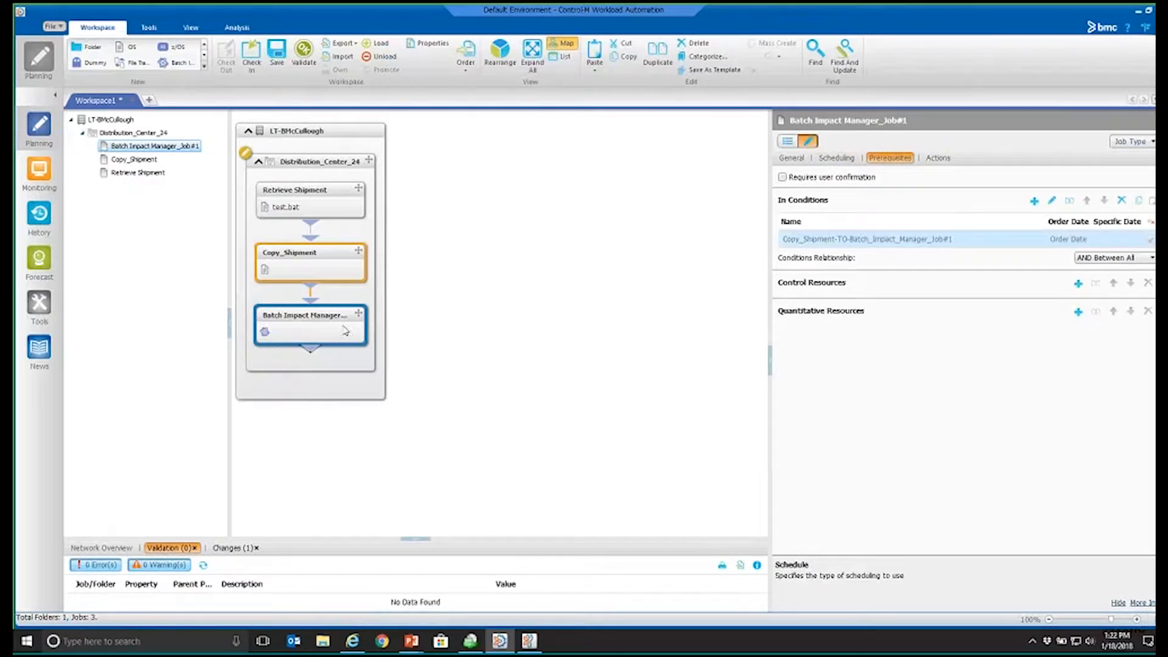
{"action": "left_click", "coordinate": [808, 238]}
{"action": "left_click", "coordinate": [938, 158]}
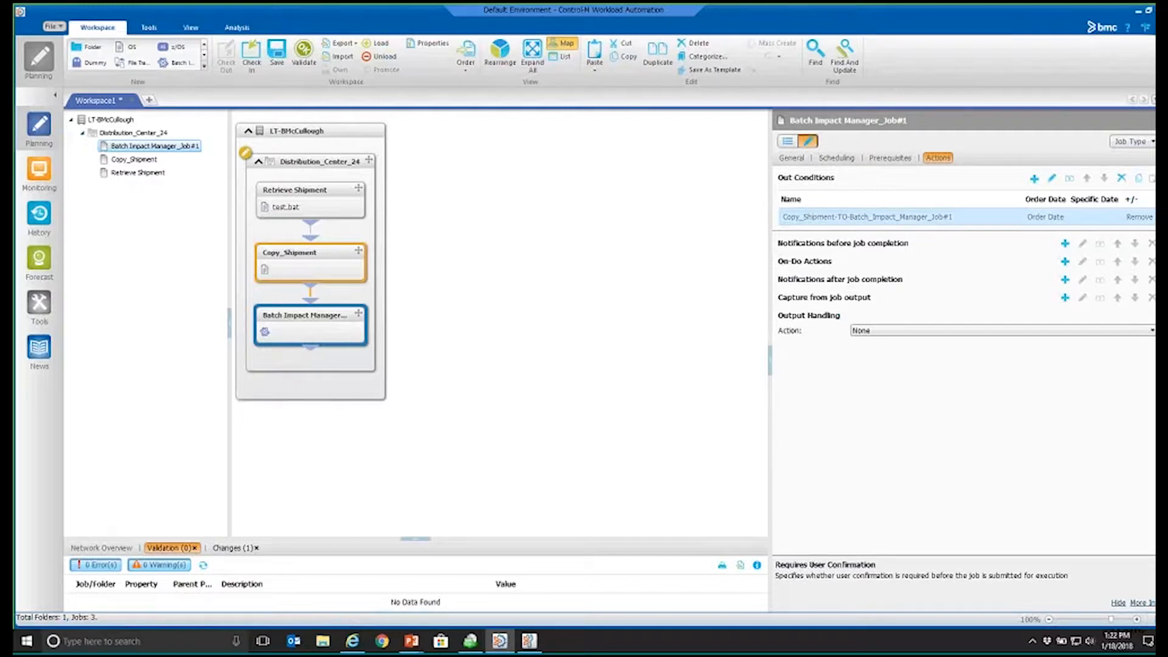
Step: Check the Order_Shipment service in the Service Monitor and list its problematic jobs
{"action": "left_click", "coordinate": [40, 175]}
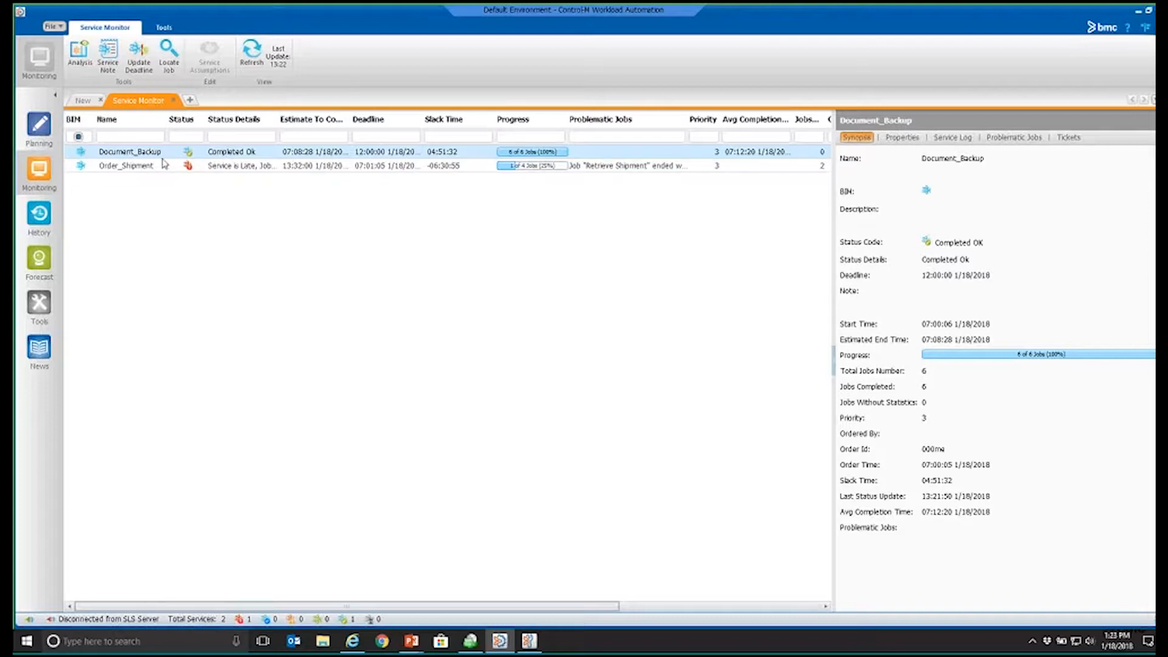
{"action": "left_click", "coordinate": [130, 168]}
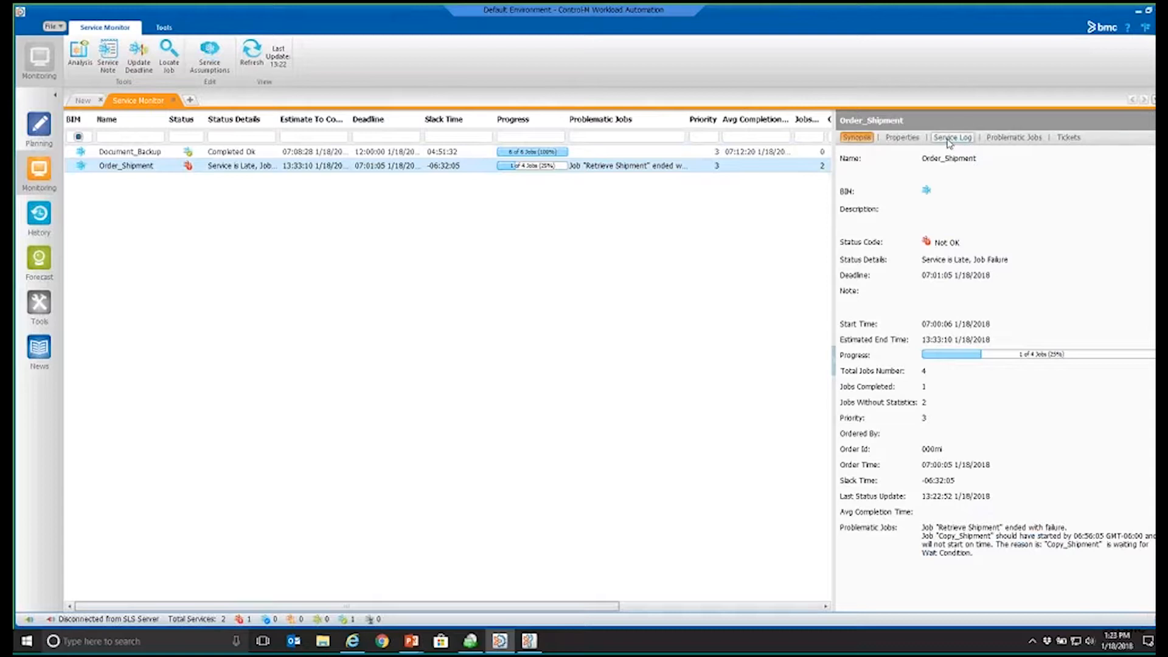
{"action": "left_click", "coordinate": [1014, 138]}
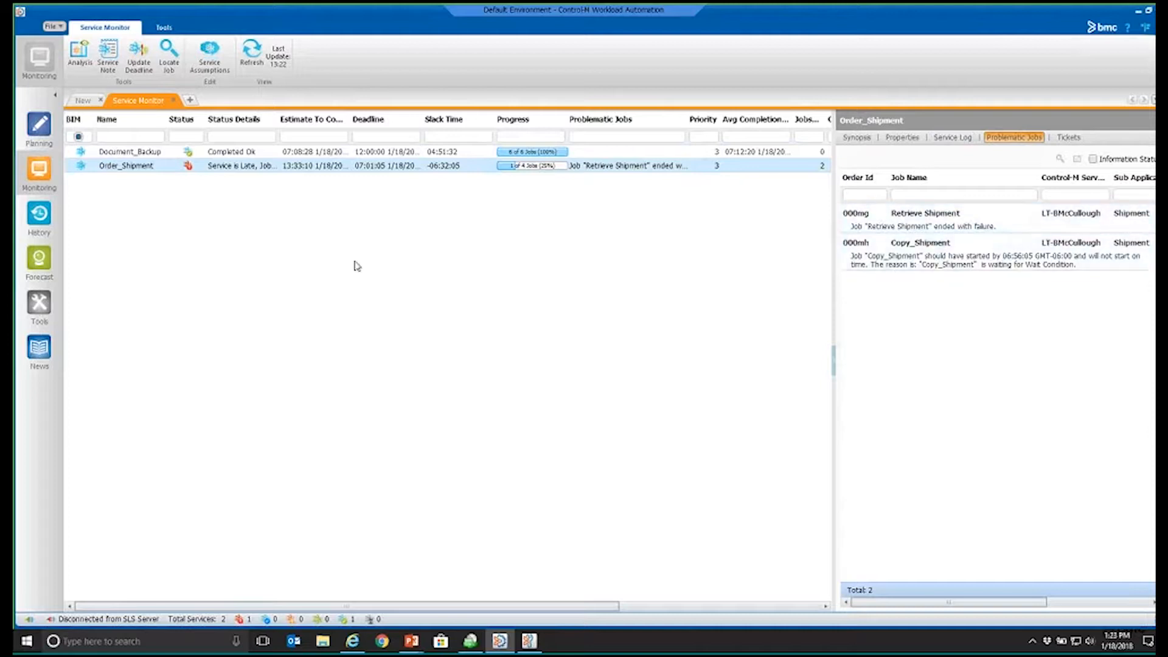
Step: Open the Business Service Analysis ViewPoint for Order_Shipment and go through its server, Distribution_Center and Shipment levels
{"action": "right_click", "coordinate": [128, 174]}
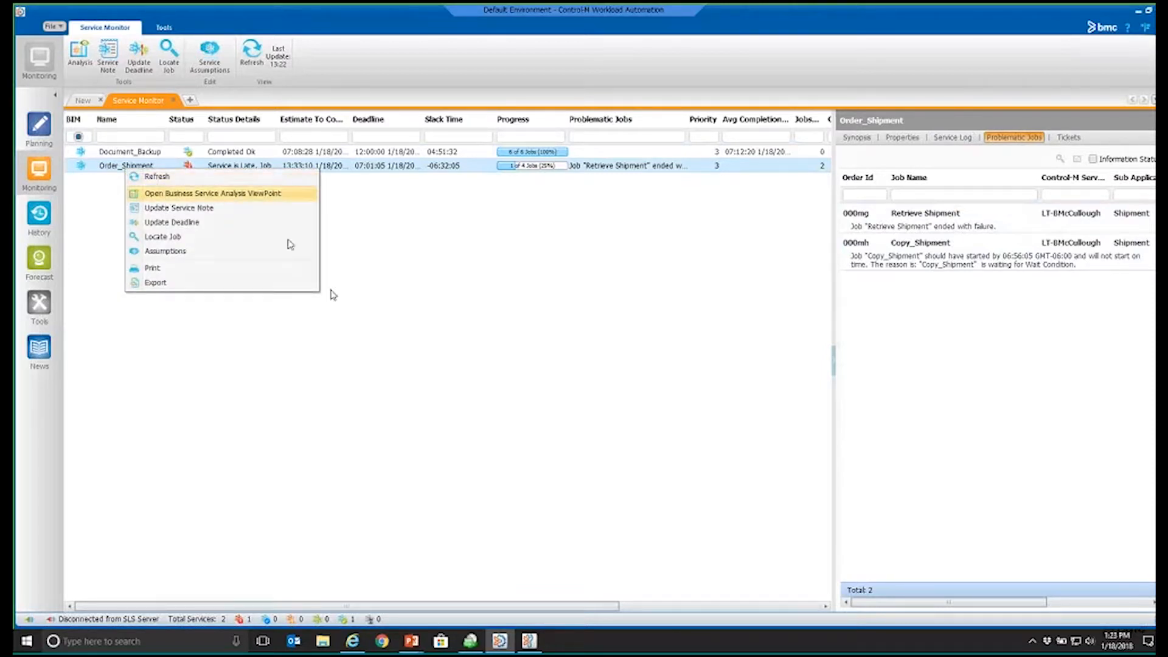
{"action": "left_click", "coordinate": [243, 194]}
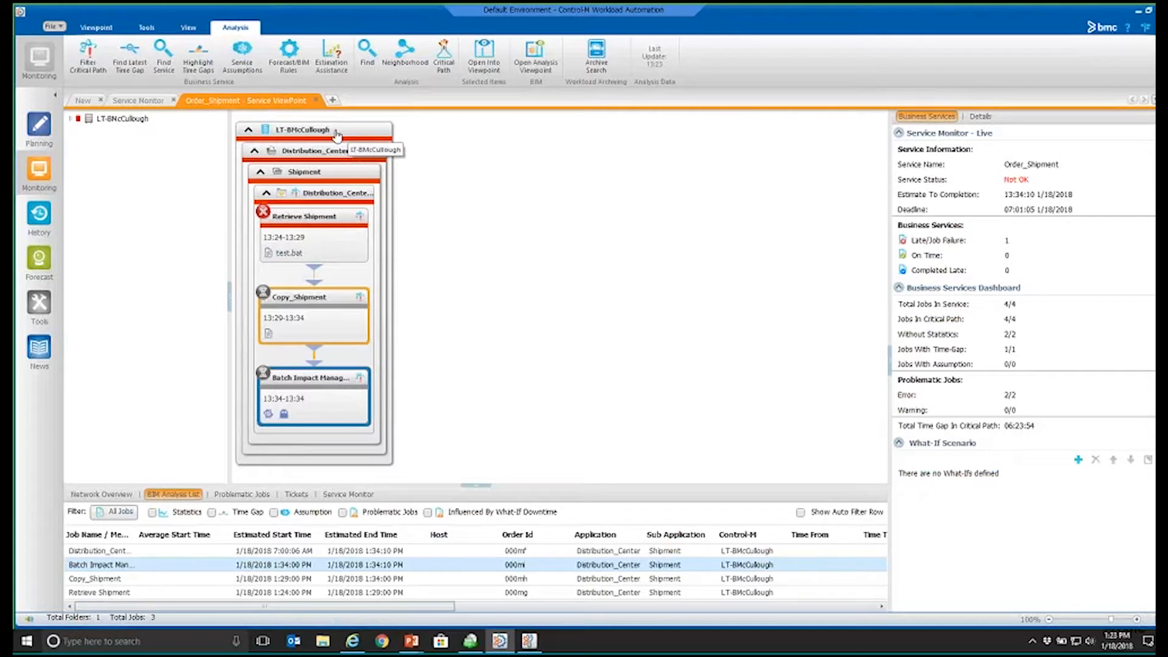
{"action": "left_click", "coordinate": [337, 131]}
{"action": "left_click", "coordinate": [346, 153]}
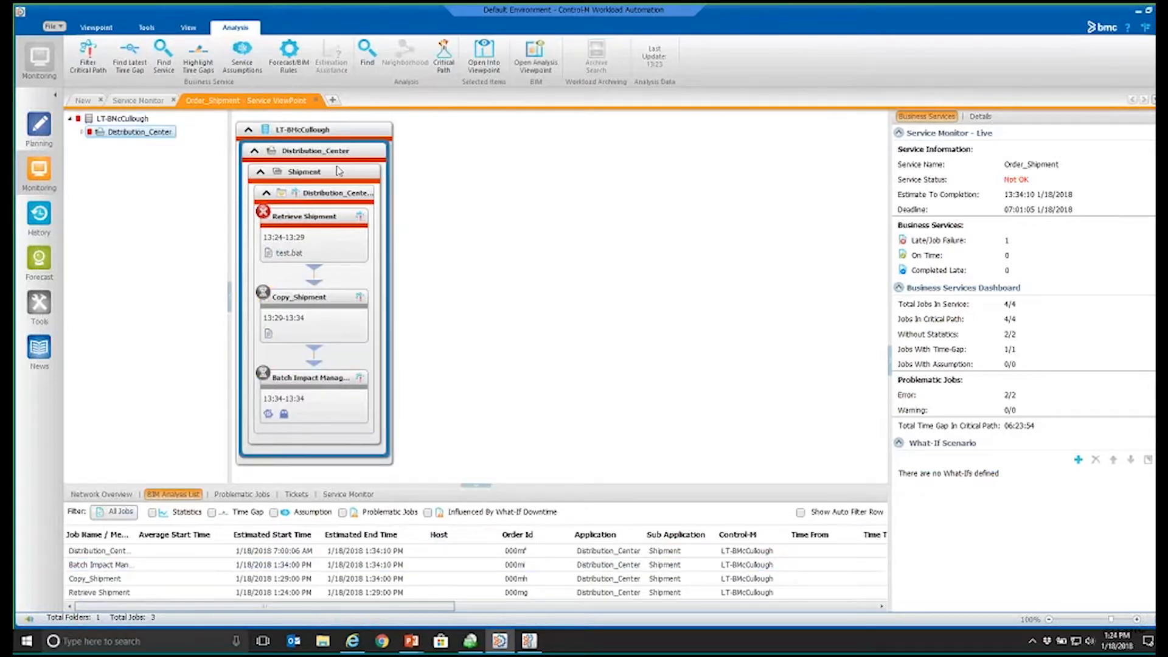
{"action": "left_click", "coordinate": [339, 171]}
Step: Inspect the failed Retrieve Shipment job's details and output, highlighting the error line below the copy command
{"action": "left_click", "coordinate": [312, 226]}
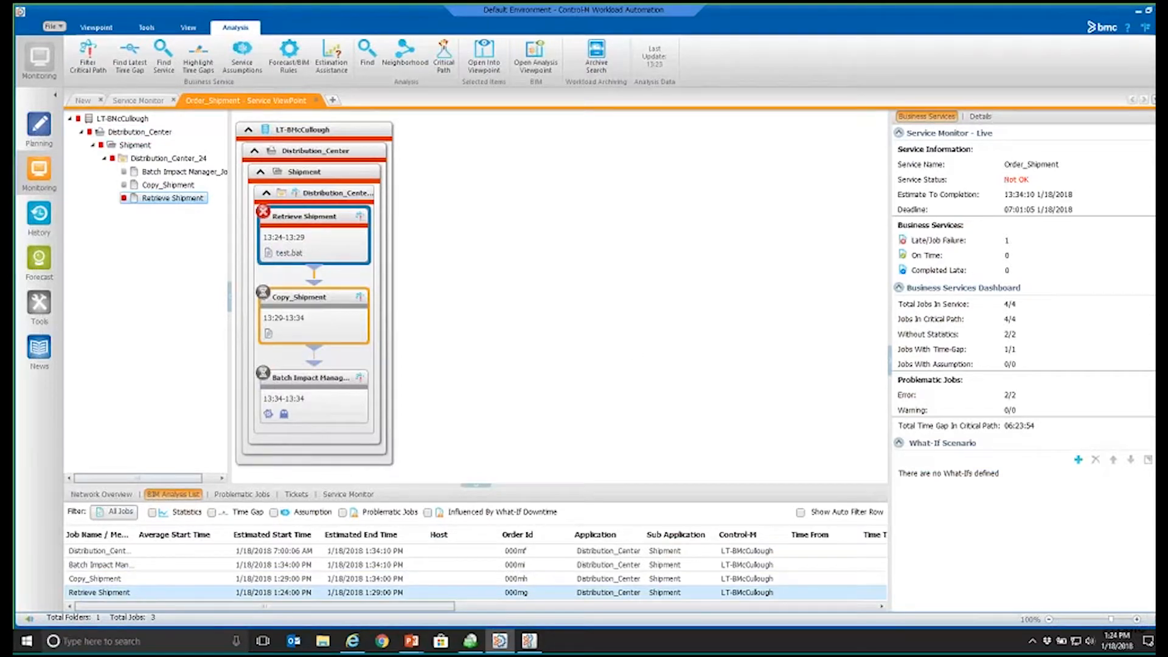
{"action": "left_click_drag", "start_coordinate": [1005, 240], "coordinate": [1020, 239]}
{"action": "left_click", "coordinate": [981, 116]}
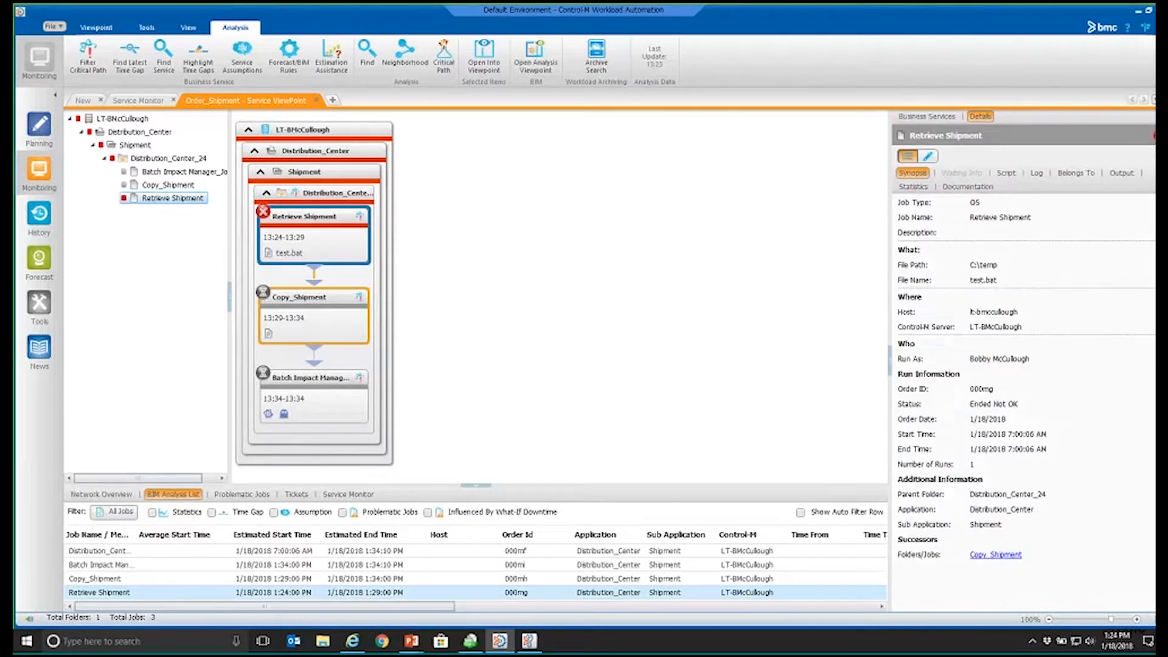
{"action": "left_click", "coordinate": [1122, 173]}
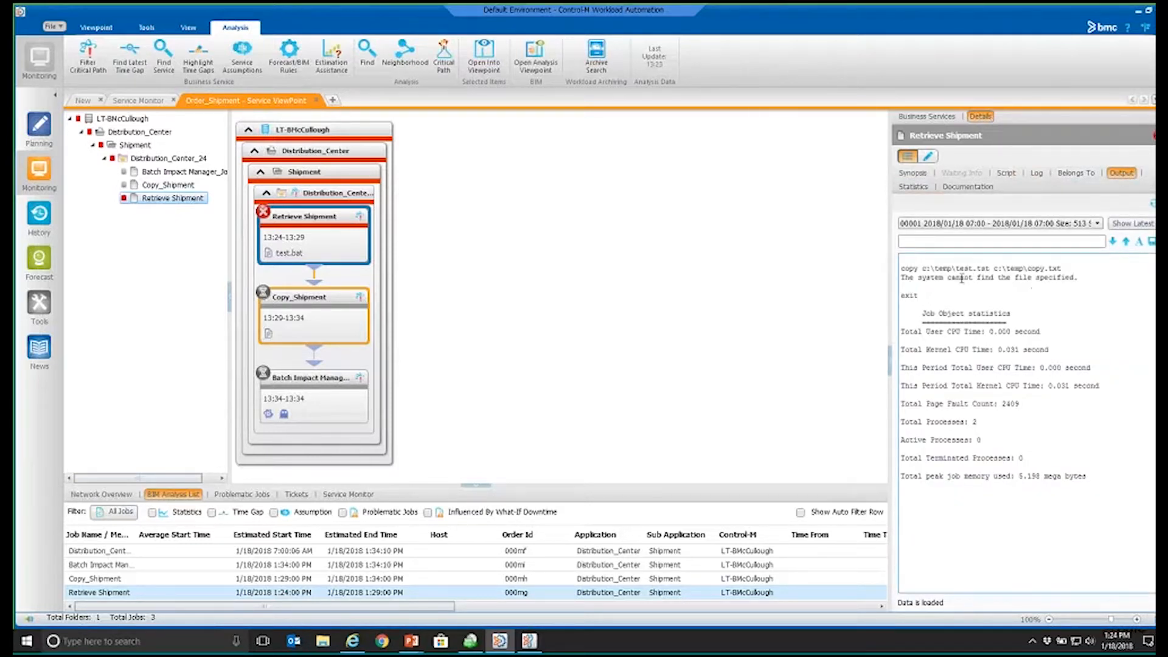
{"action": "triple_click", "coordinate": [961, 279]}
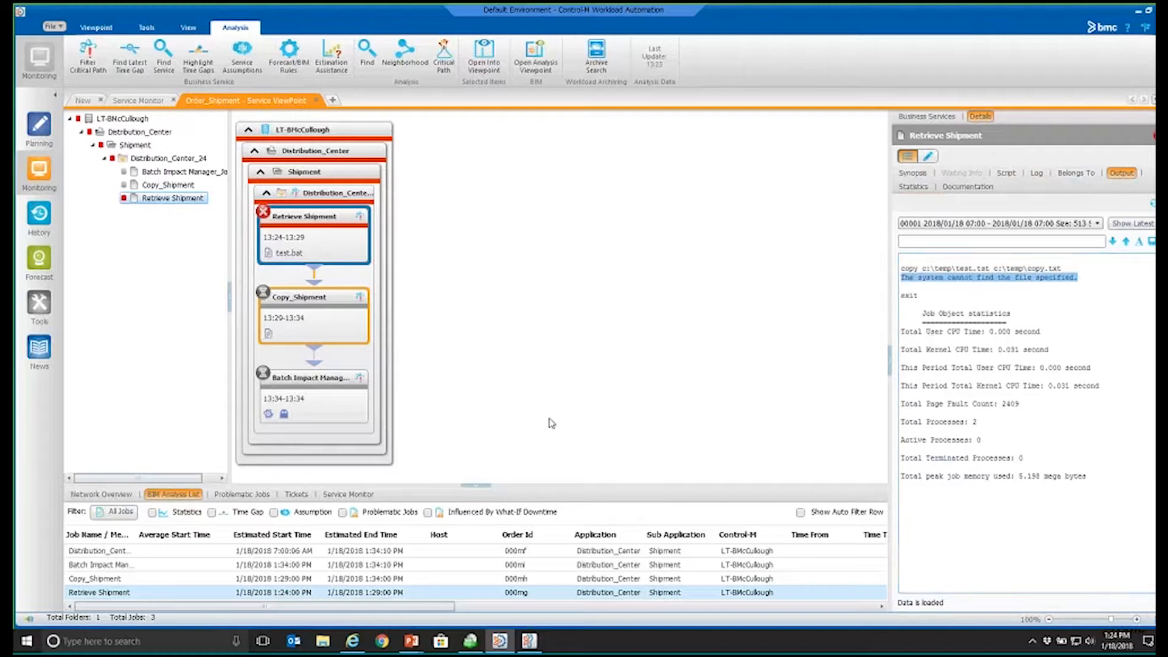
{"action": "left_click_drag", "start_coordinate": [522, 484], "coordinate": [522, 456]}
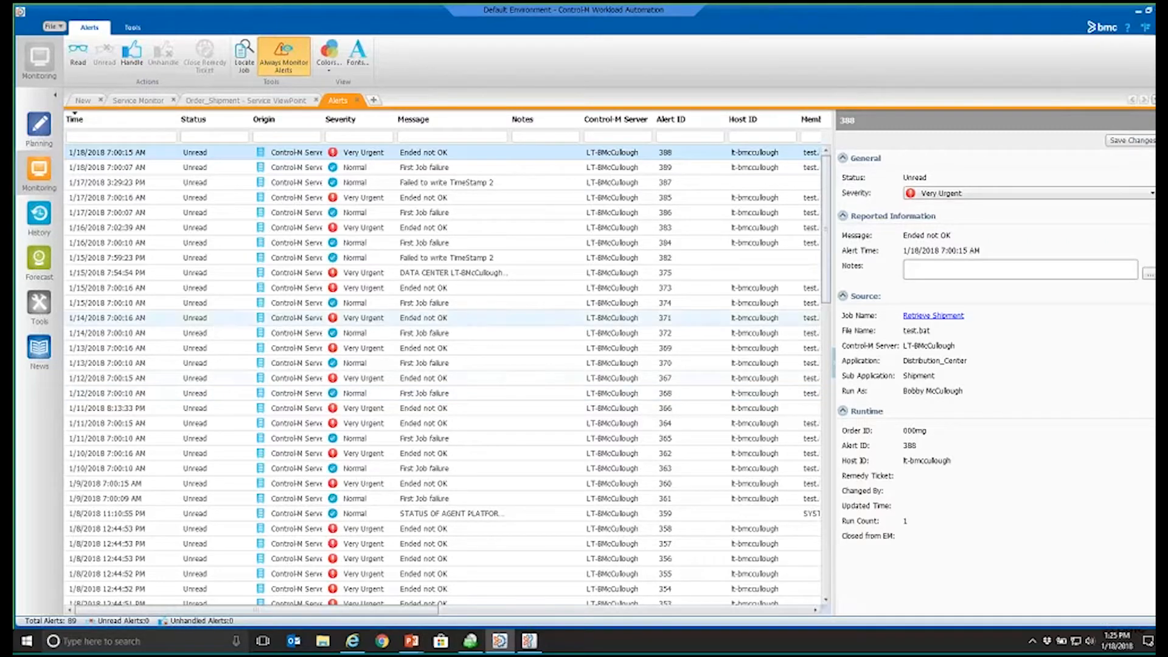
Step: Close the existing forecast and open a new one for the Distribution_Center_24 folder dated 1/31/2018
{"action": "left_click", "coordinate": [37, 265]}
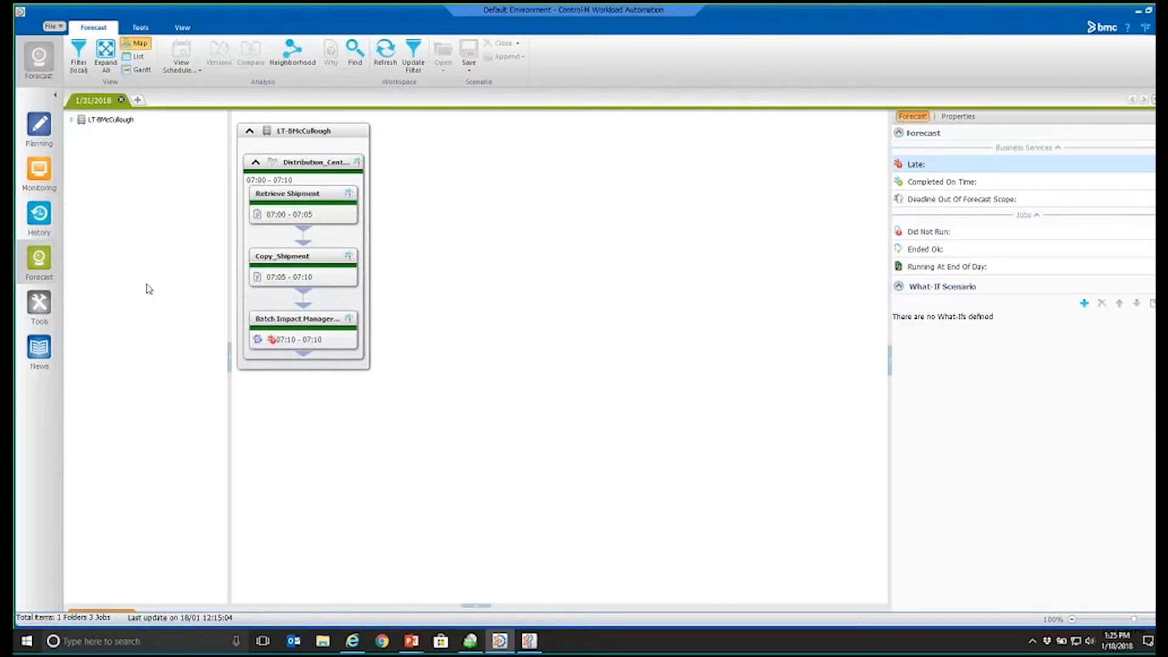
{"action": "left_click", "coordinate": [122, 101]}
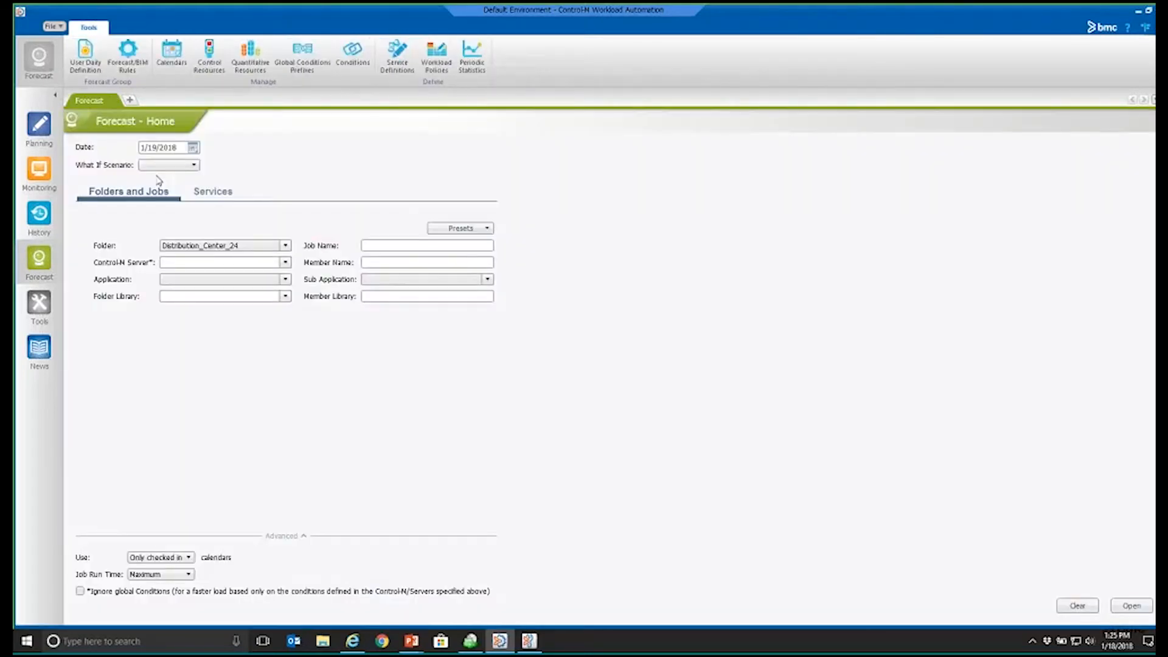
{"action": "left_click", "coordinate": [193, 147]}
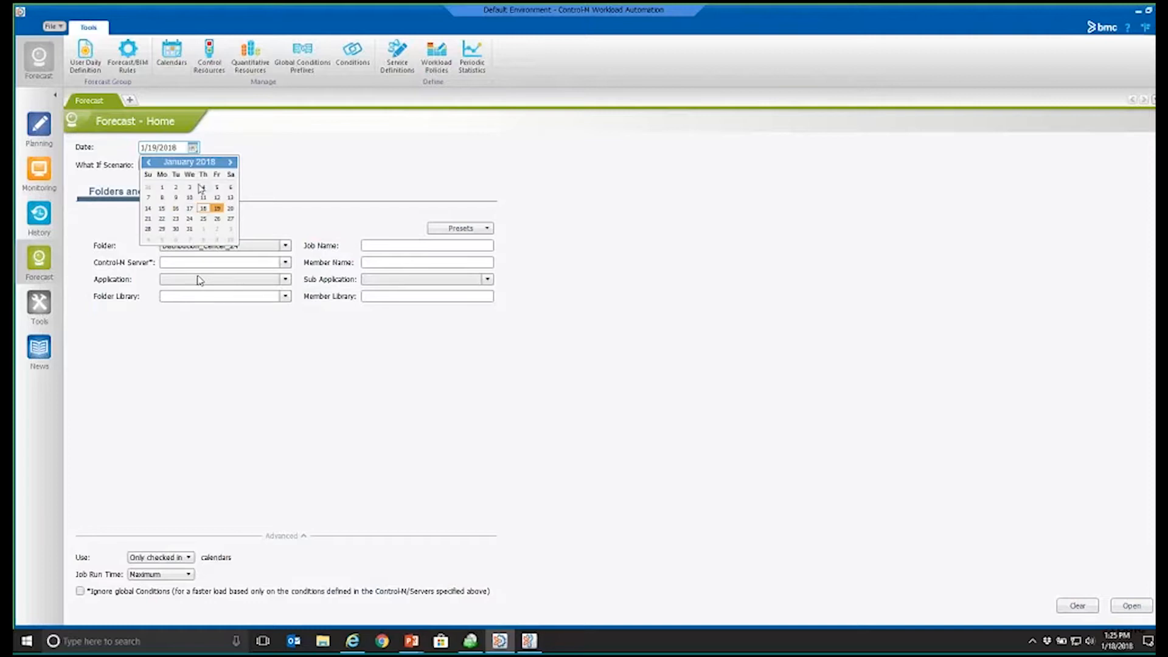
{"action": "left_click", "coordinate": [190, 229]}
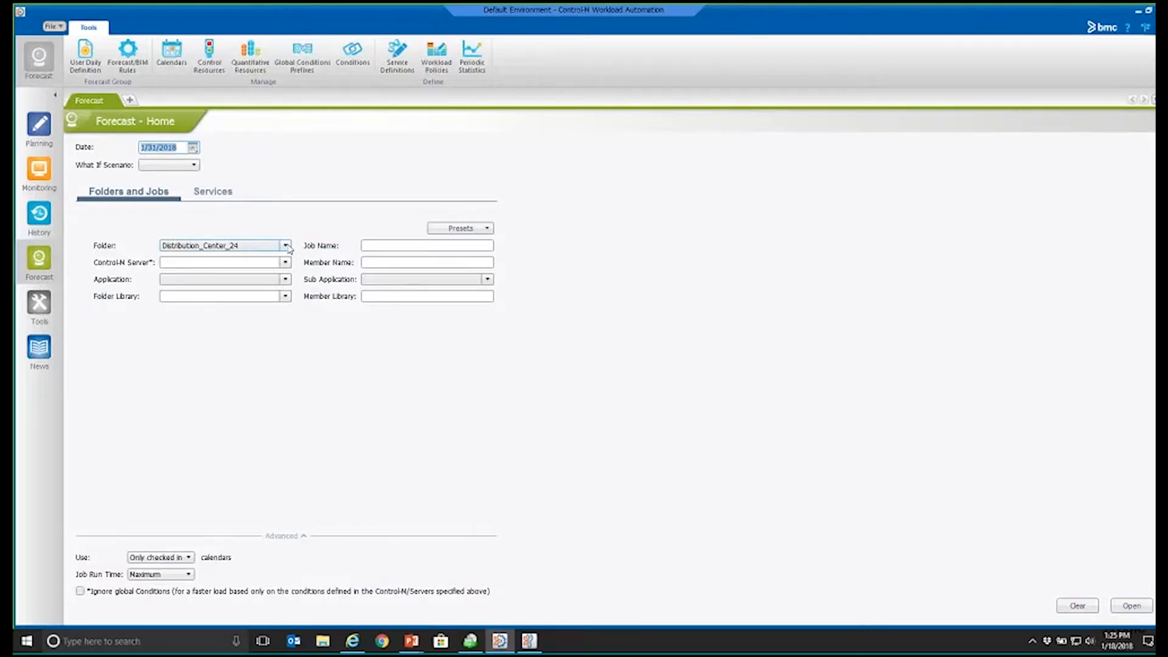
{"action": "left_click", "coordinate": [284, 245]}
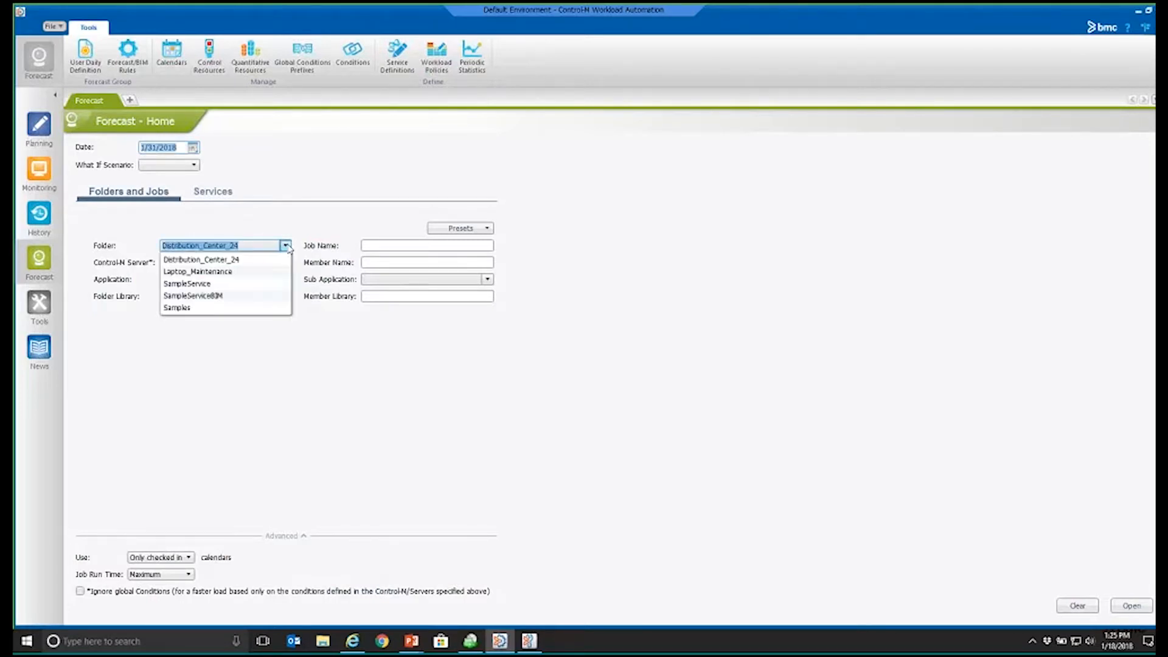
{"action": "left_click", "coordinate": [245, 261]}
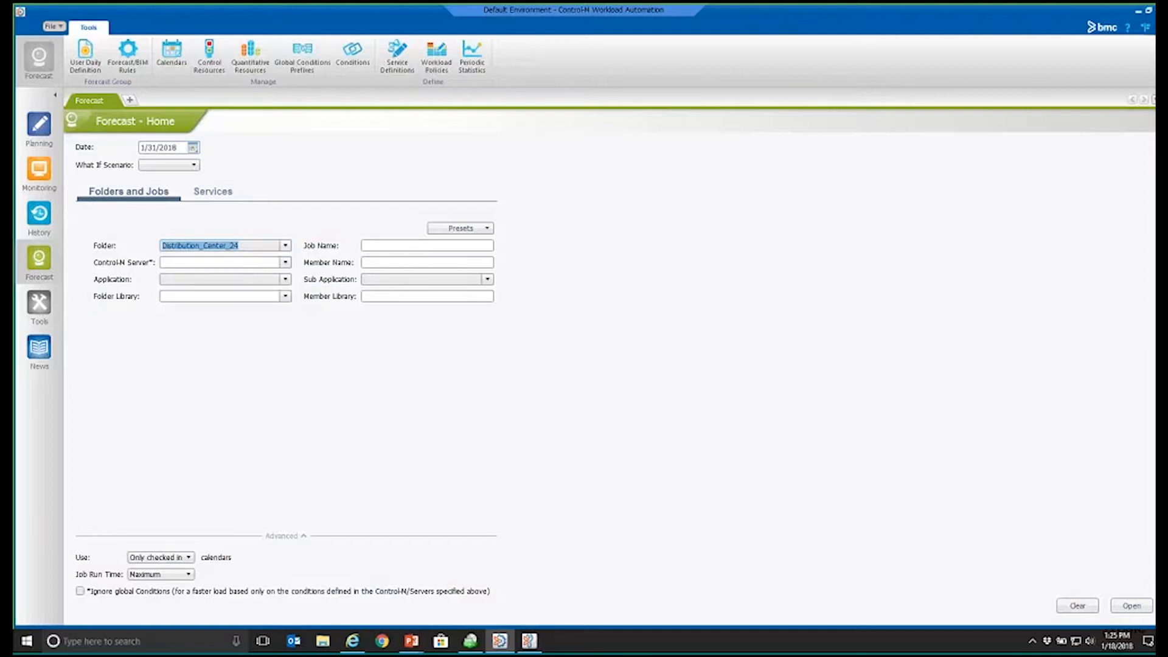
{"action": "left_click", "coordinate": [1132, 607]}
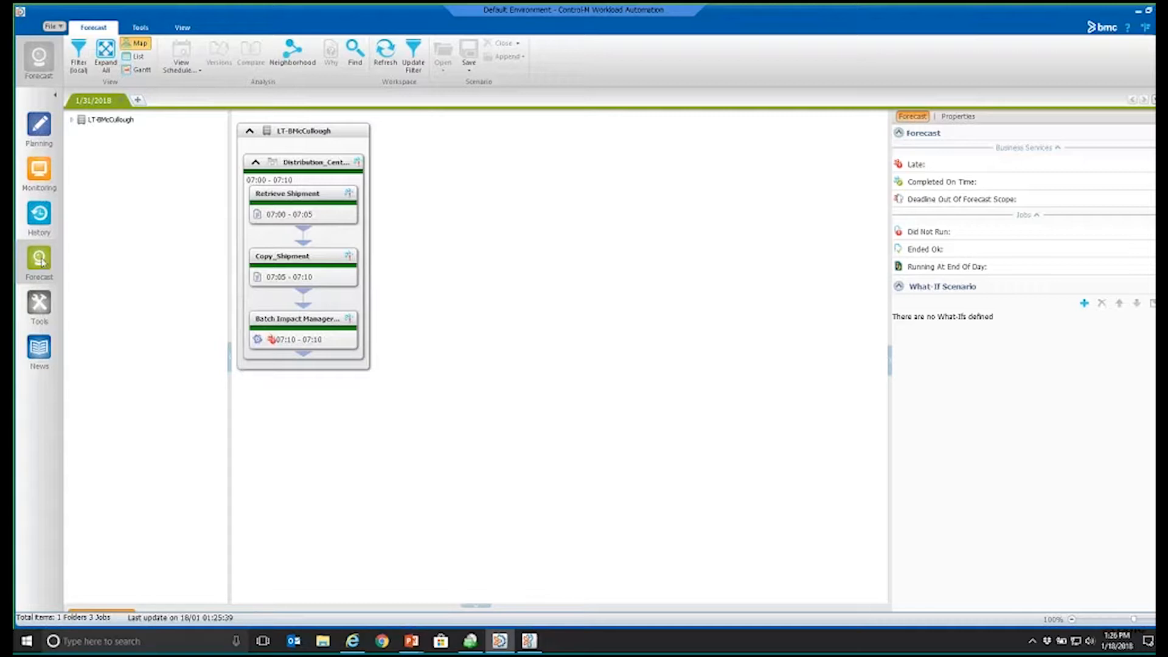
Step: Open a second forecast for the Laptop_Maintenance folder dated 1/31/2018
{"action": "left_click", "coordinate": [138, 100]}
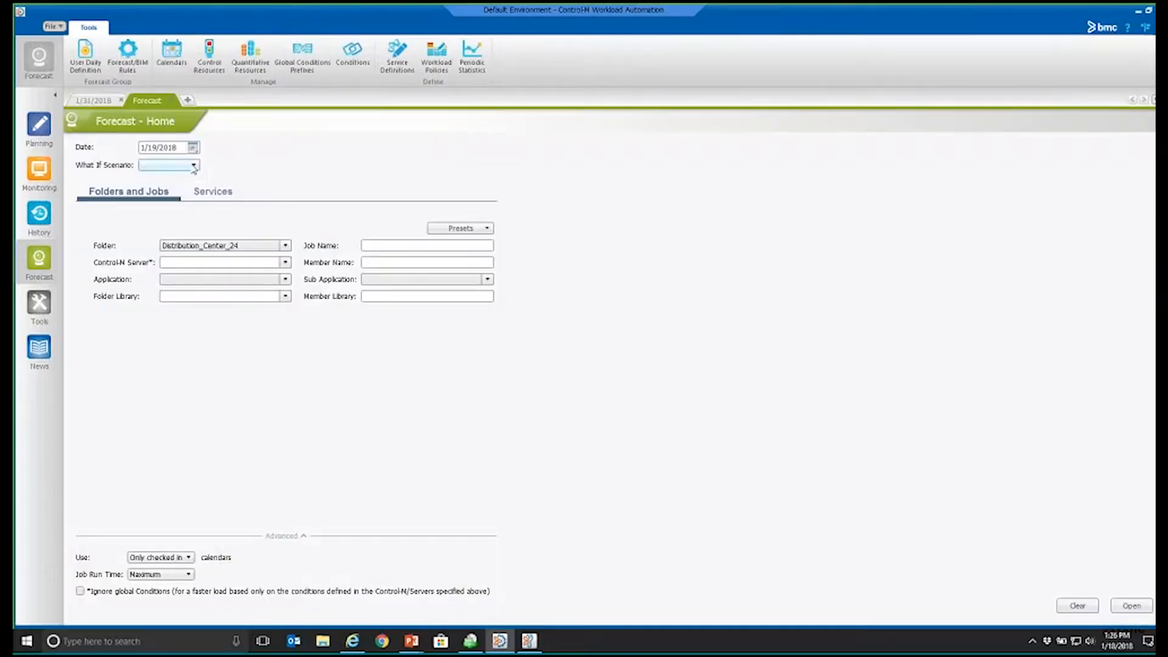
{"action": "left_click", "coordinate": [285, 246]}
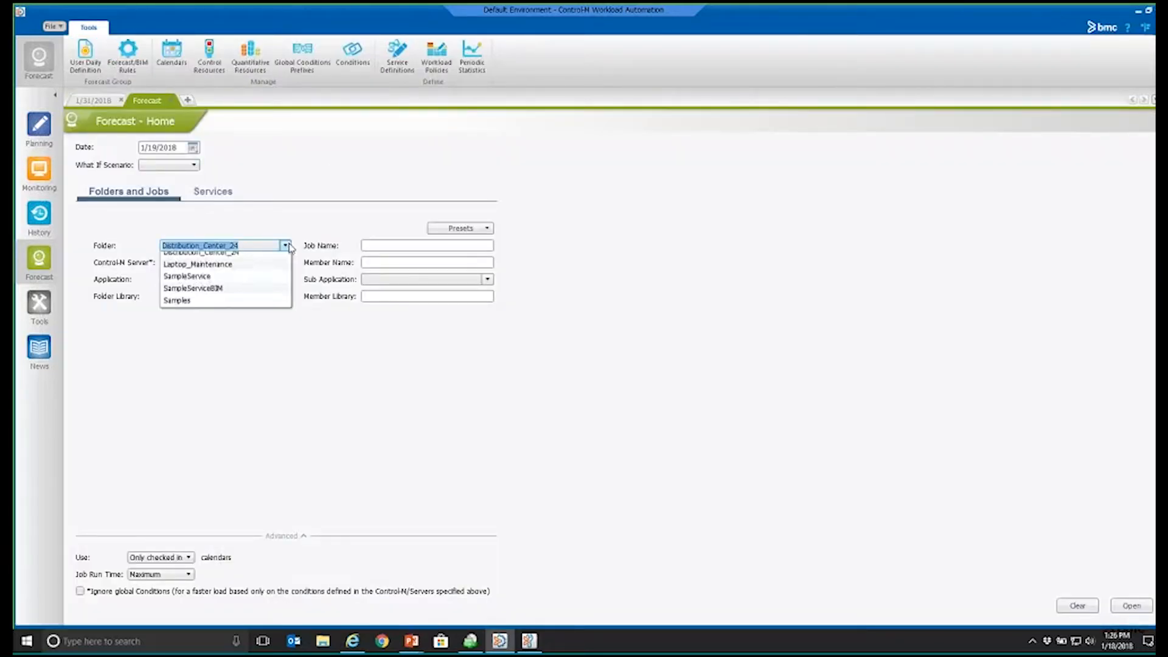
{"action": "left_click", "coordinate": [251, 272]}
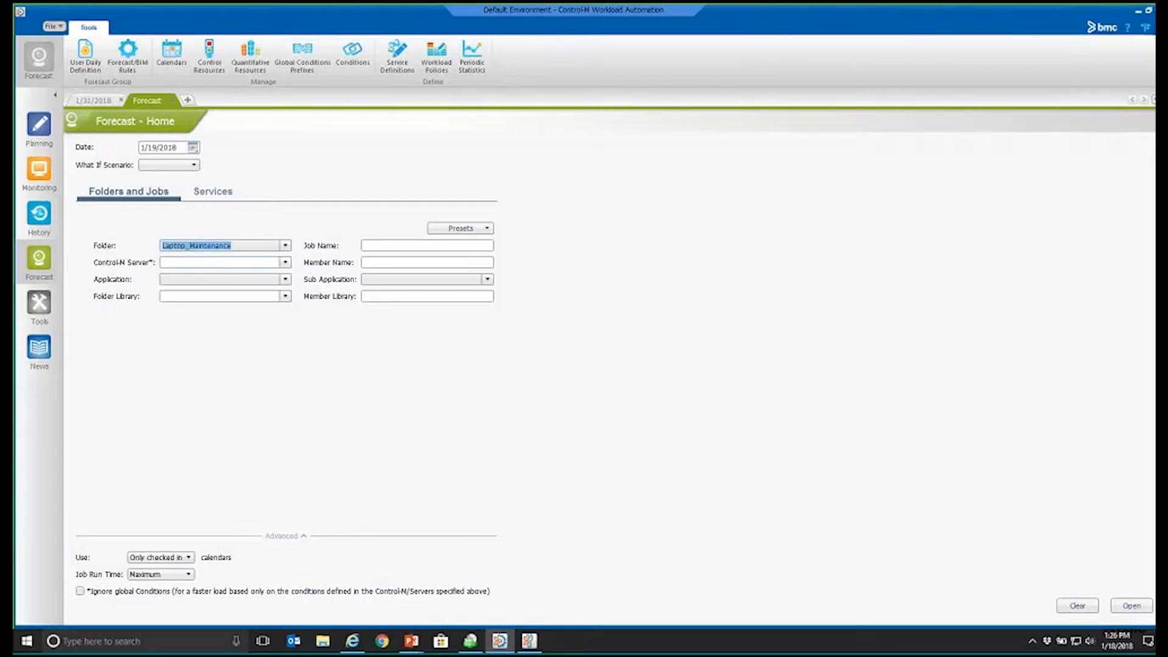
{"action": "left_click", "coordinate": [193, 147]}
{"action": "left_click", "coordinate": [193, 232]}
{"action": "left_click", "coordinate": [1134, 604]}
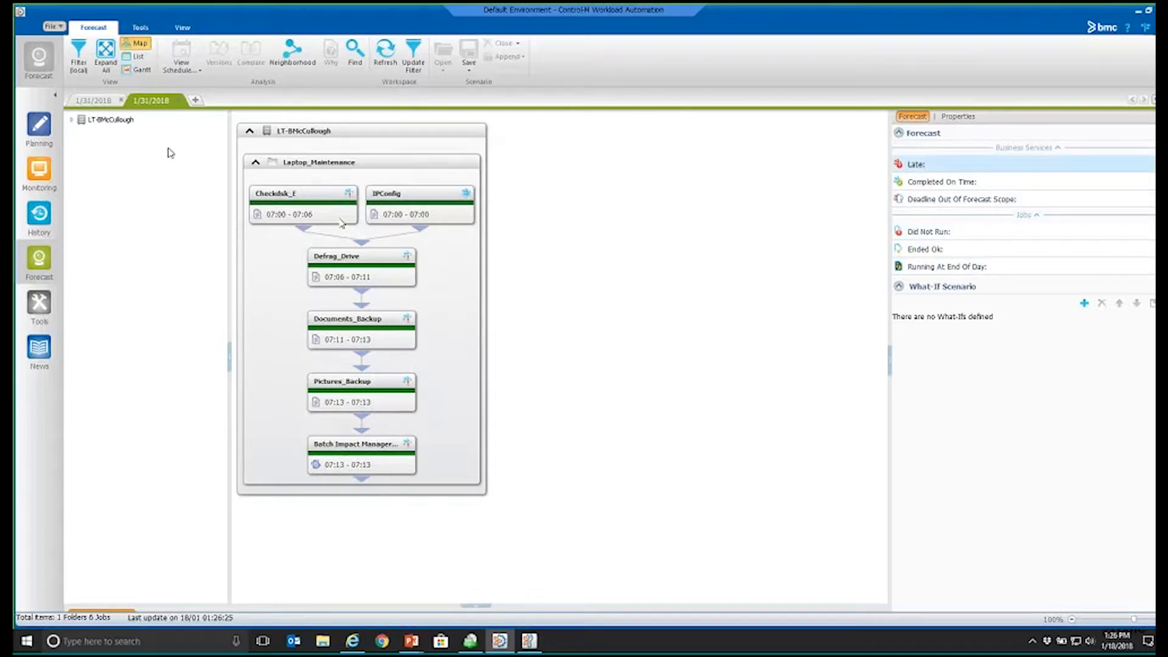
Step: Compare the Distribution_Center_24 and Laptop_Maintenance forecasts, then view the what-if scenario types available for Laptop_Maintenance
{"action": "left_click", "coordinate": [107, 101]}
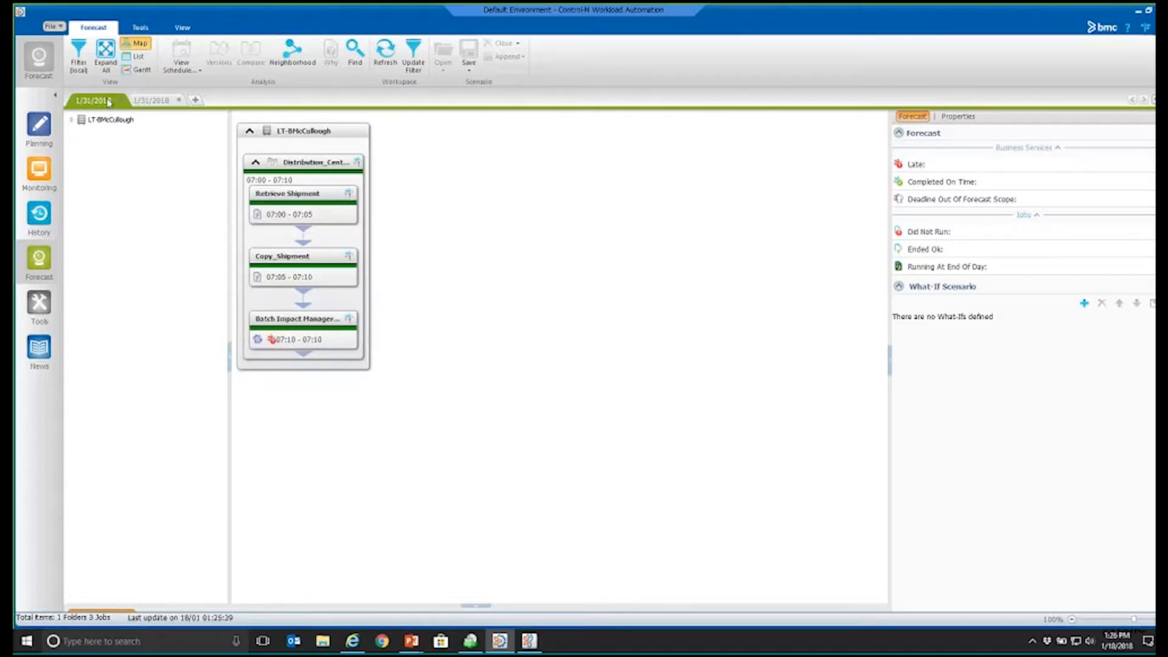
{"action": "left_click", "coordinate": [146, 103]}
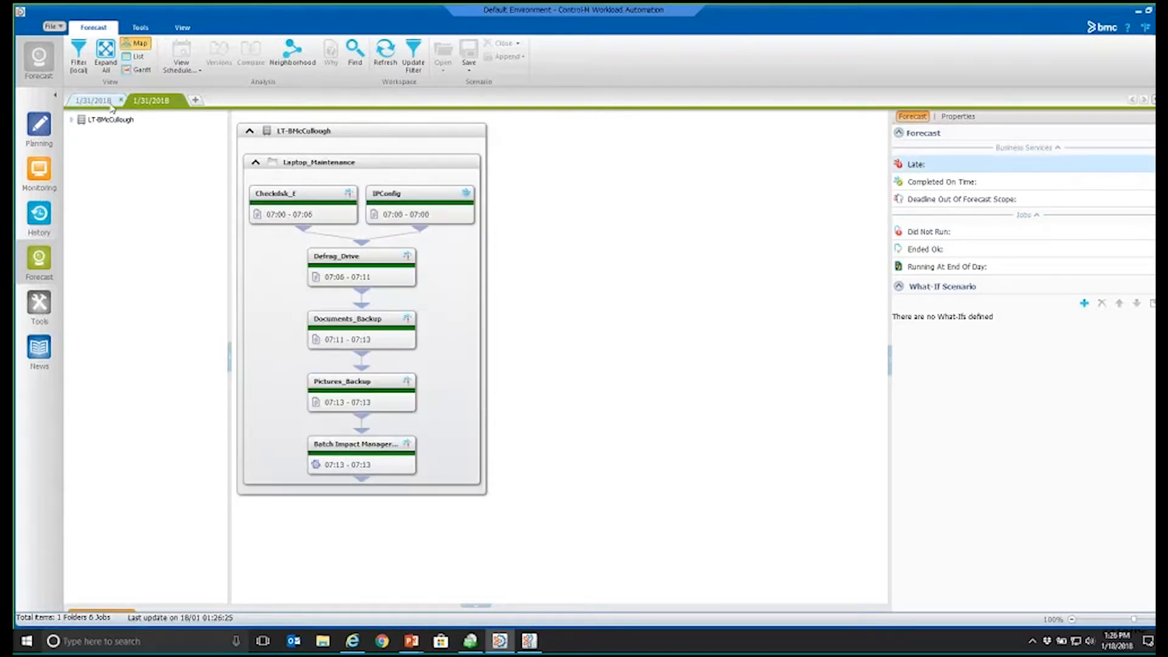
{"action": "left_click", "coordinate": [1084, 303]}
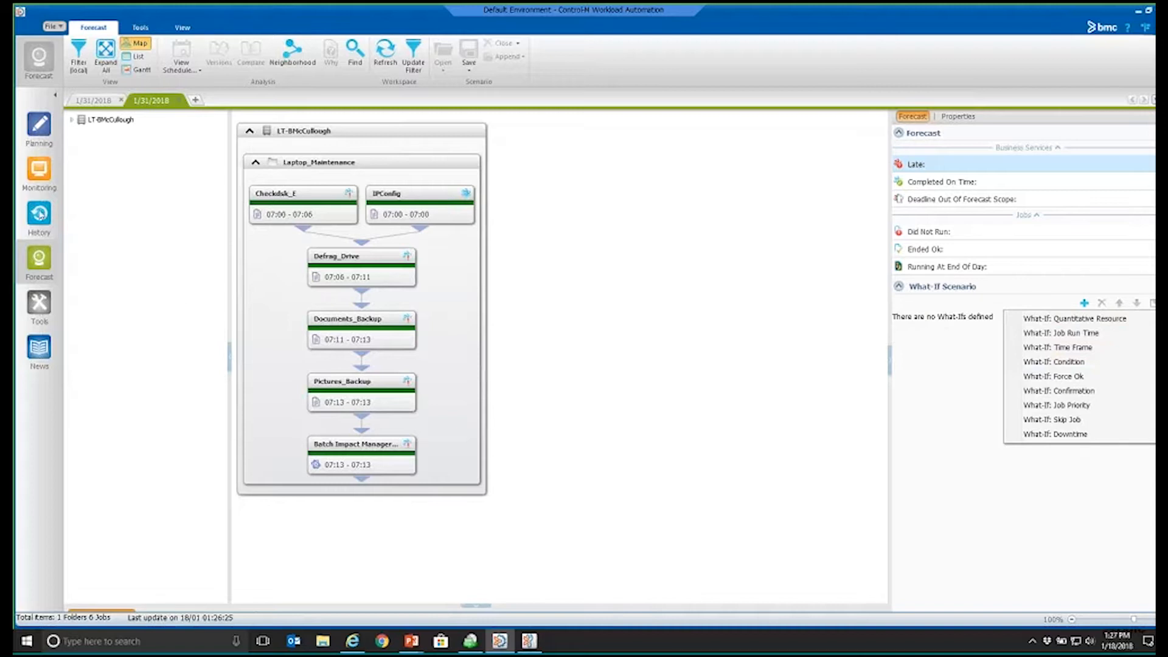
Step: Open the Control-M server's archived all-jobs ViewPoint of 1/17/2018 from the history
{"action": "left_click", "coordinate": [39, 217]}
{"action": "left_click", "coordinate": [268, 219]}
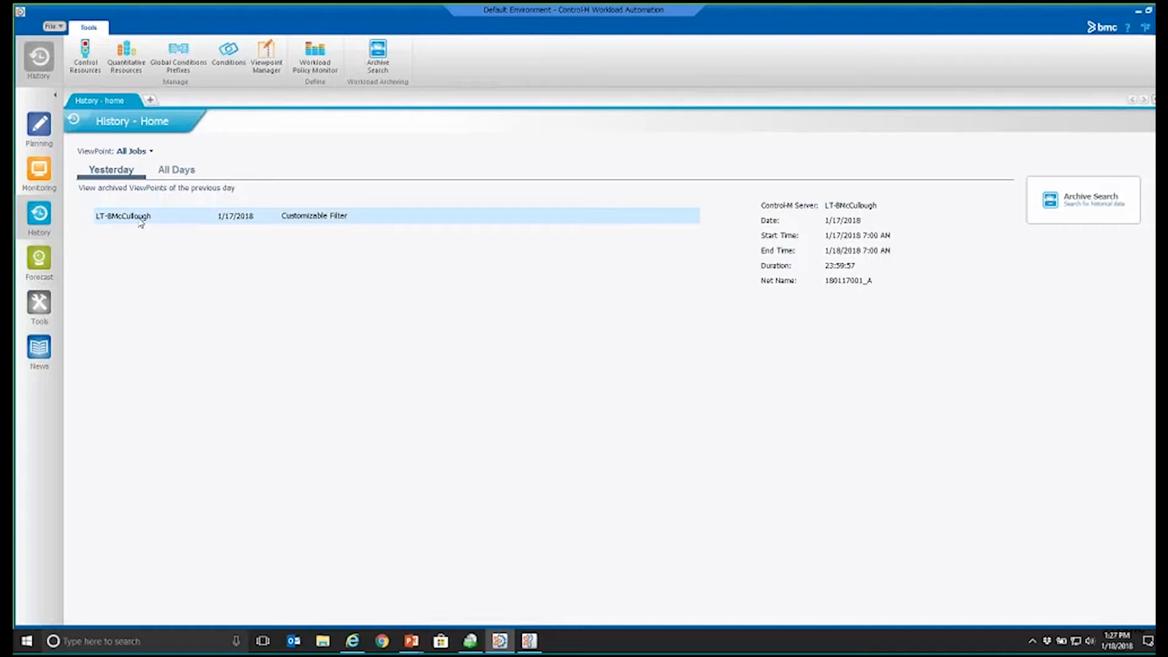
{"action": "double_click", "coordinate": [140, 217]}
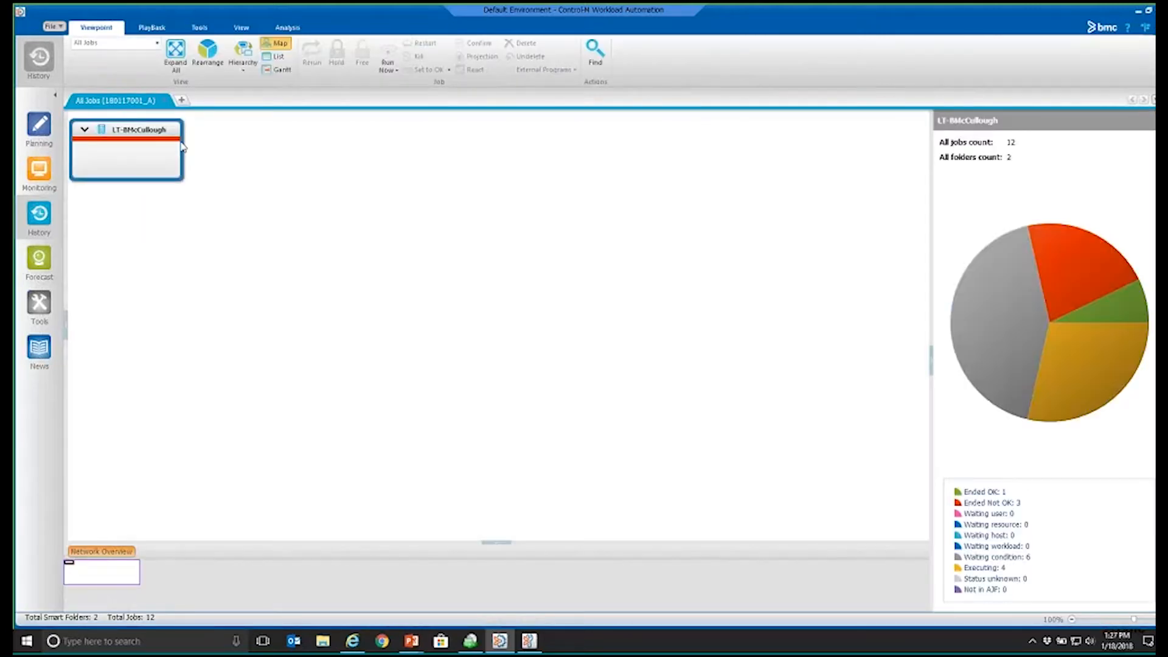
Step: Expand every folder in the archived 1/17/2018 job map and look over the Distribution_Center and Laptop flows
{"action": "left_click", "coordinate": [175, 57]}
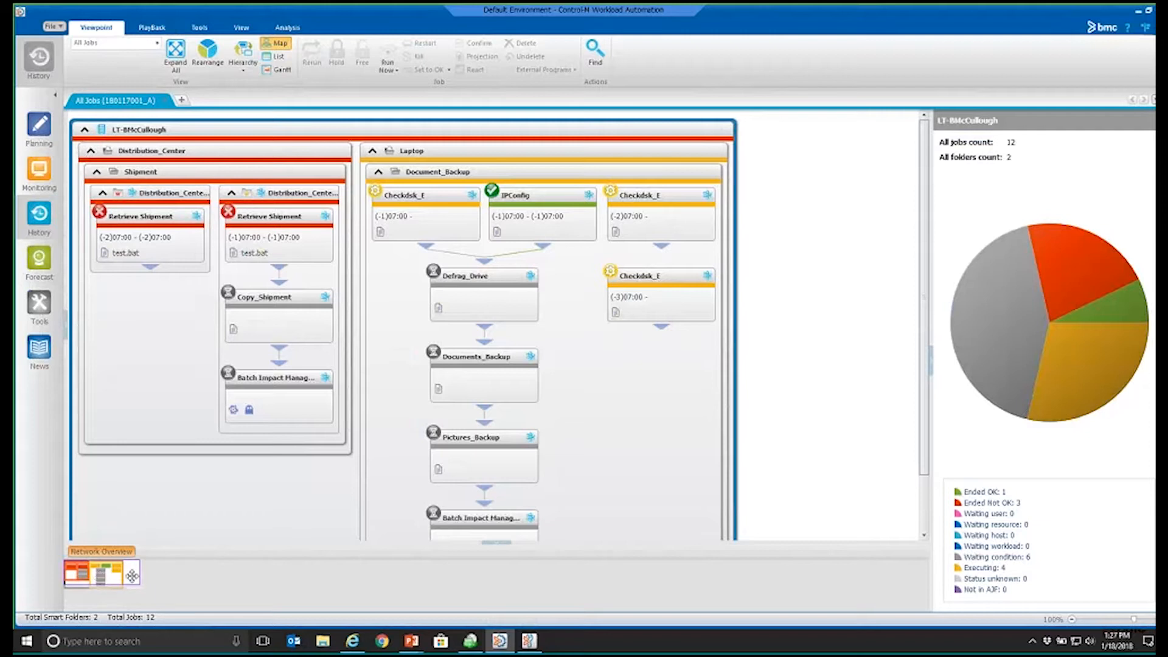
{"action": "mouse_move", "coordinate": [86, 574]}
{"action": "left_mouse_down"}
{"action": "mouse_move", "coordinate": [116, 573]}
{"action": "mouse_move", "coordinate": [83, 574]}
{"action": "mouse_move", "coordinate": [99, 575]}
{"action": "left_mouse_up"}
{"action": "left_click_drag", "start_coordinate": [91, 575], "coordinate": [71, 576]}
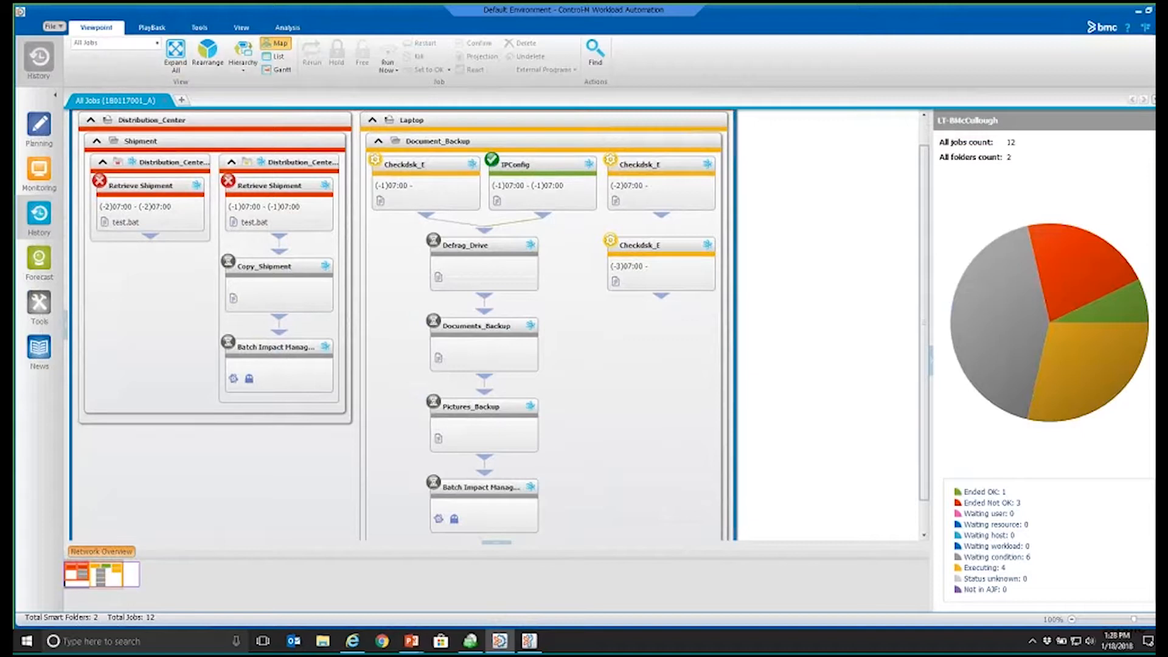
{"action": "left_click", "coordinate": [175, 56]}
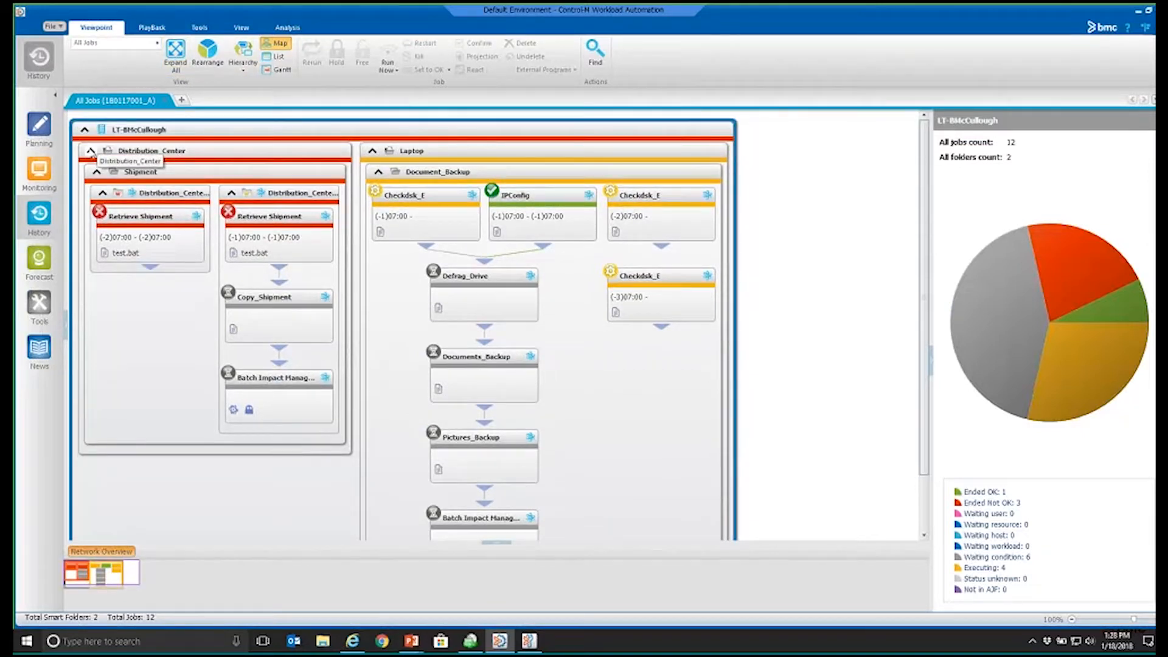
Step: Collapse the Distribution_Center and Laptop applications, then expand only Distribution_Center and examine its job status chart
{"action": "left_click", "coordinate": [91, 151]}
{"action": "left_click", "coordinate": [208, 151]}
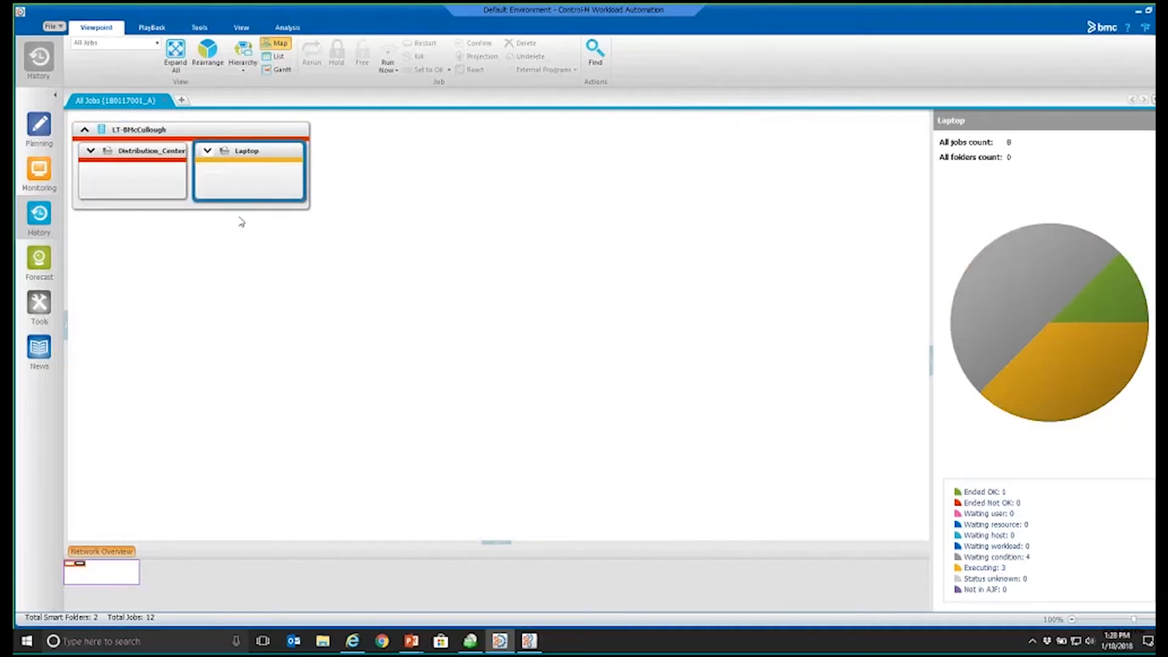
{"action": "left_click", "coordinate": [90, 150]}
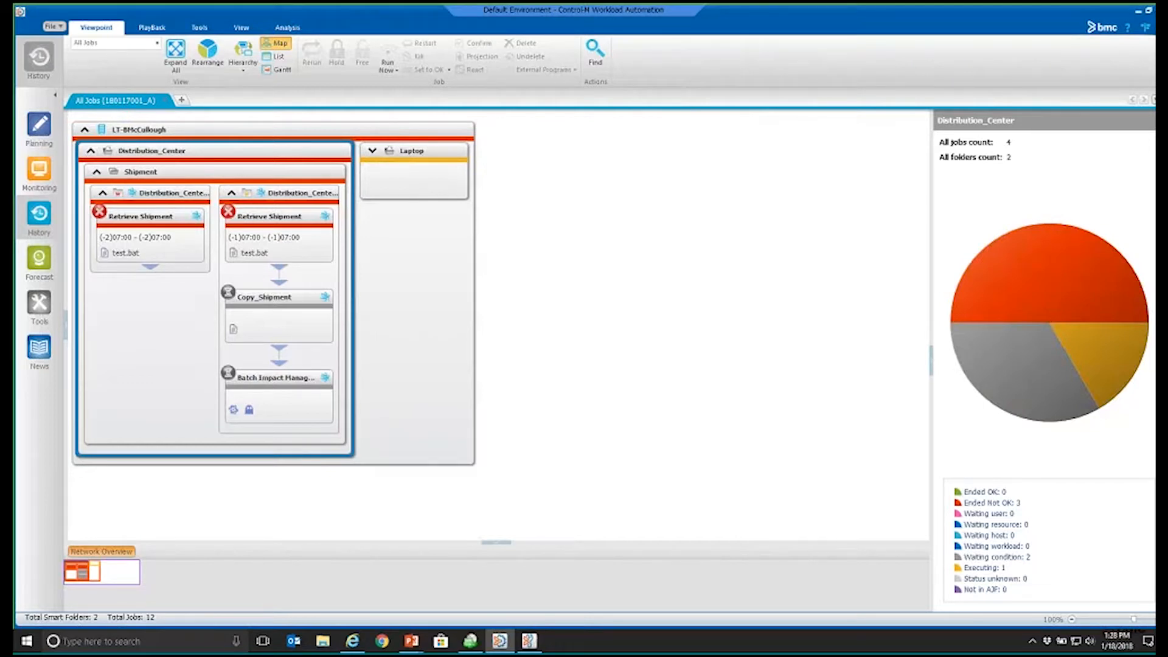
{"action": "mouse_move", "coordinate": [1075, 324]}
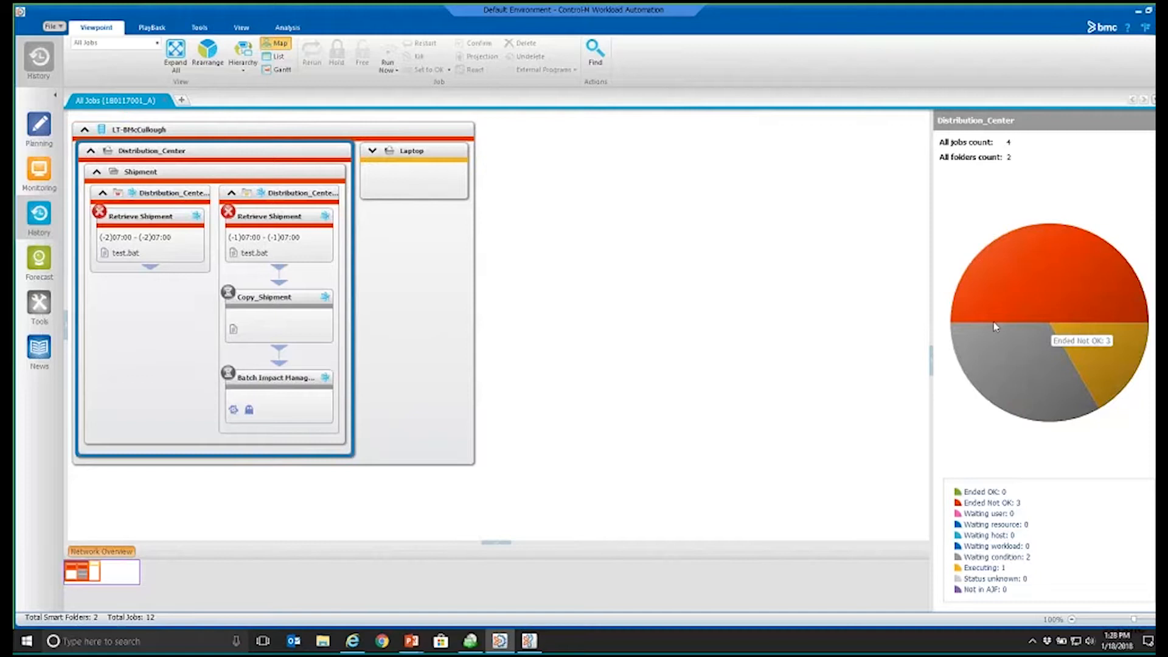
Step: Close the archived ViewPoint and open an archive search, checking which fields it can search
{"action": "left_click", "coordinate": [165, 101]}
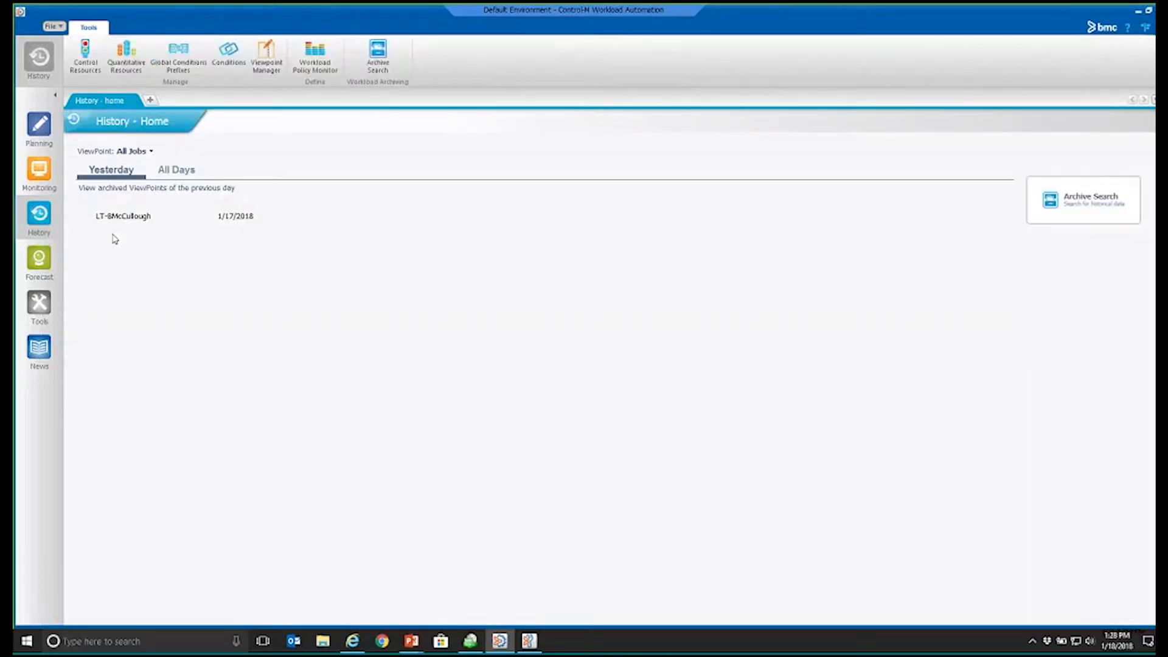
{"action": "left_click", "coordinate": [1092, 202]}
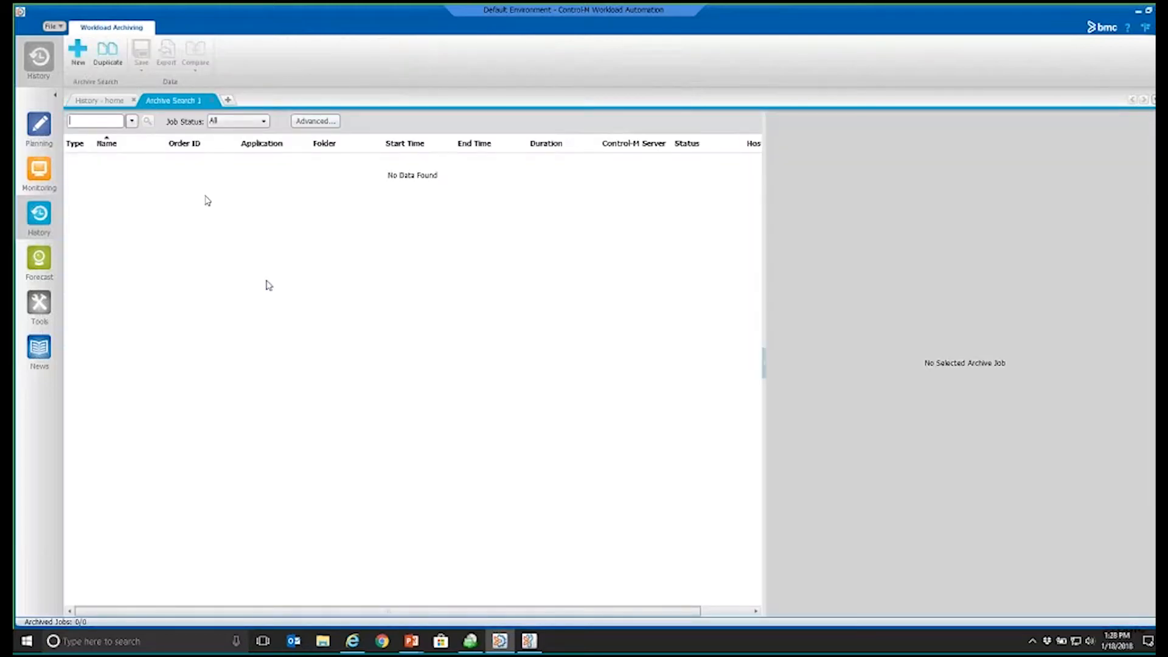
{"action": "left_click", "coordinate": [132, 122]}
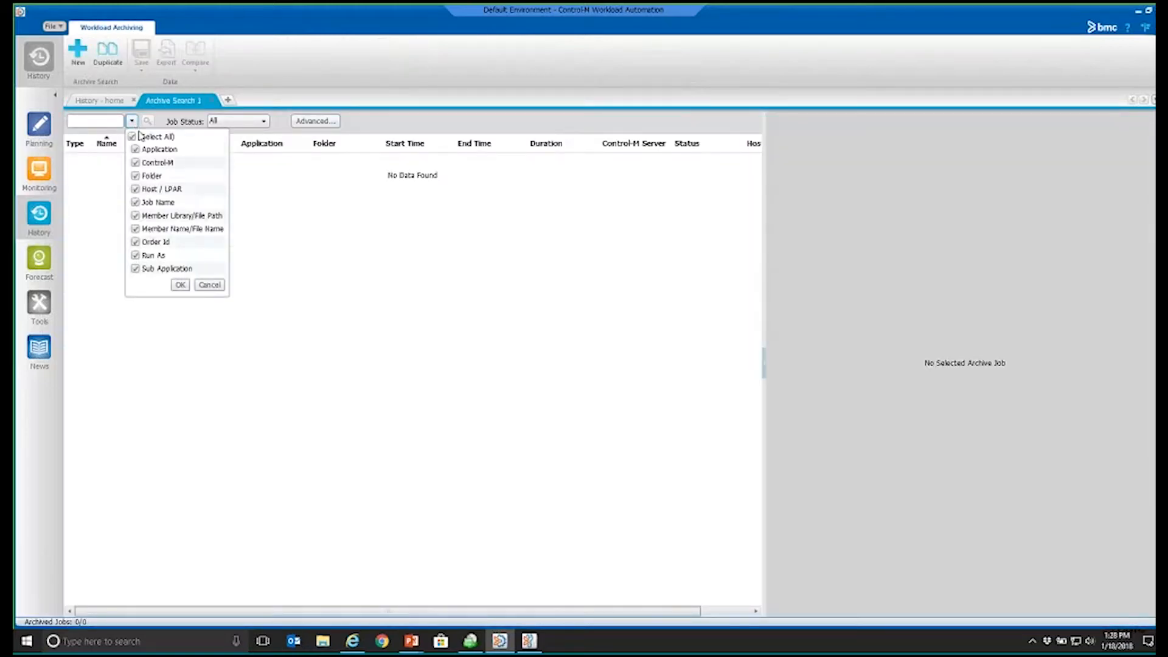
{"action": "left_click", "coordinate": [136, 122]}
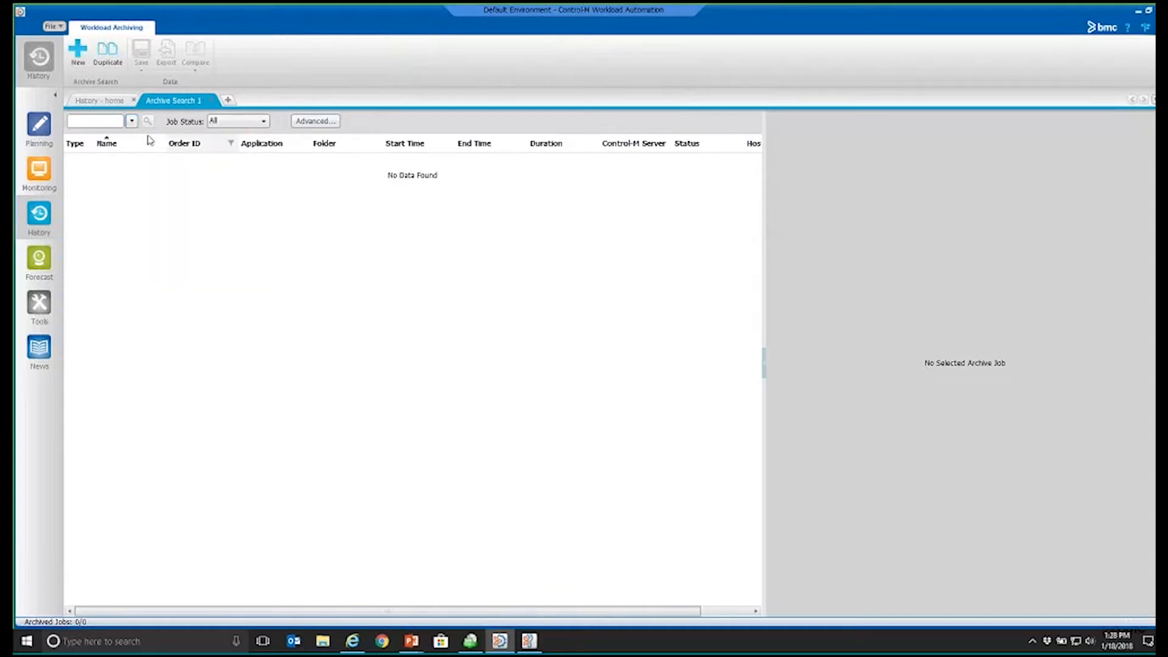
{"action": "left_click", "coordinate": [131, 123]}
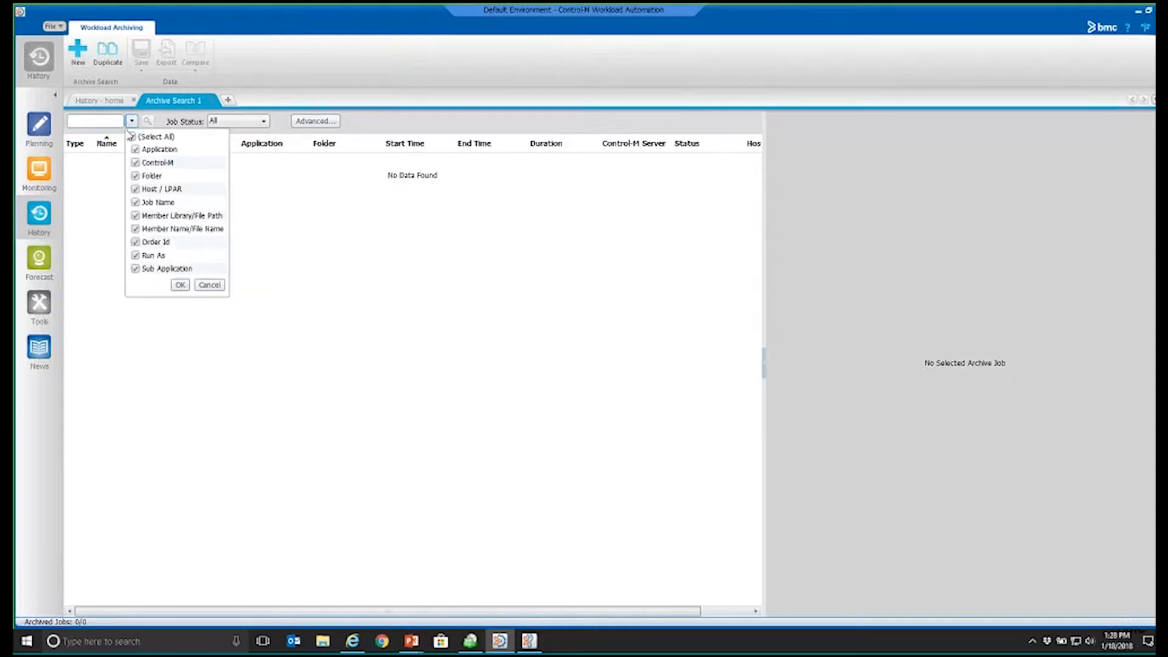
{"action": "left_click", "coordinate": [188, 295]}
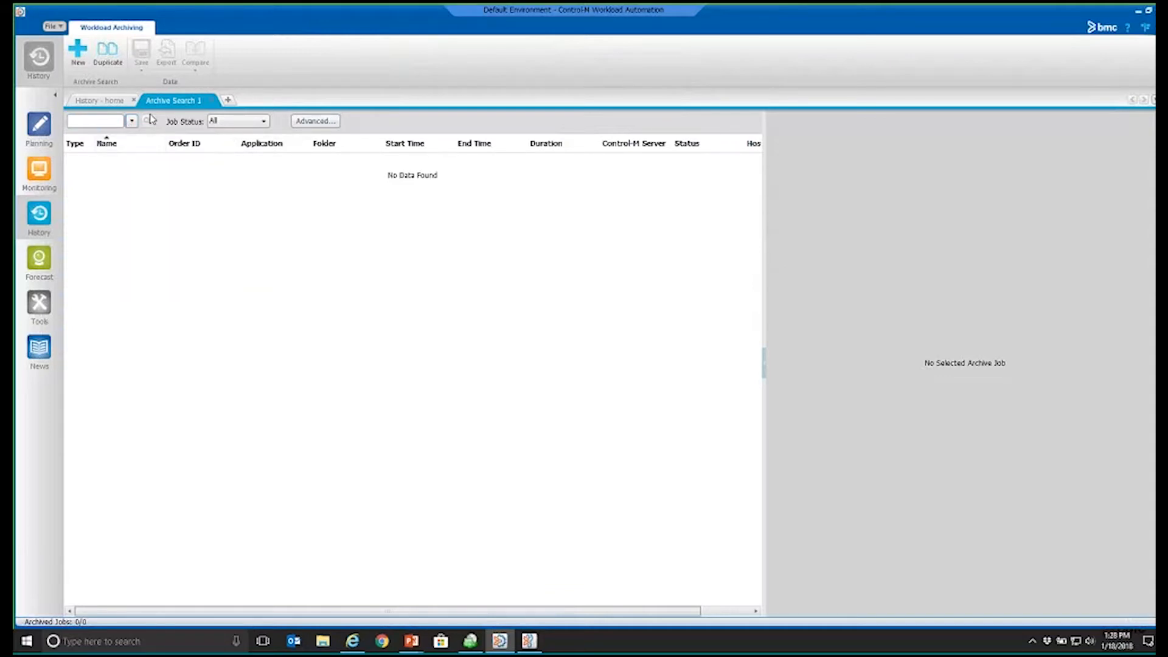
Step: Search the archive for jobs with the status Ended OK
{"action": "left_click", "coordinate": [261, 122]}
{"action": "left_click", "coordinate": [252, 149]}
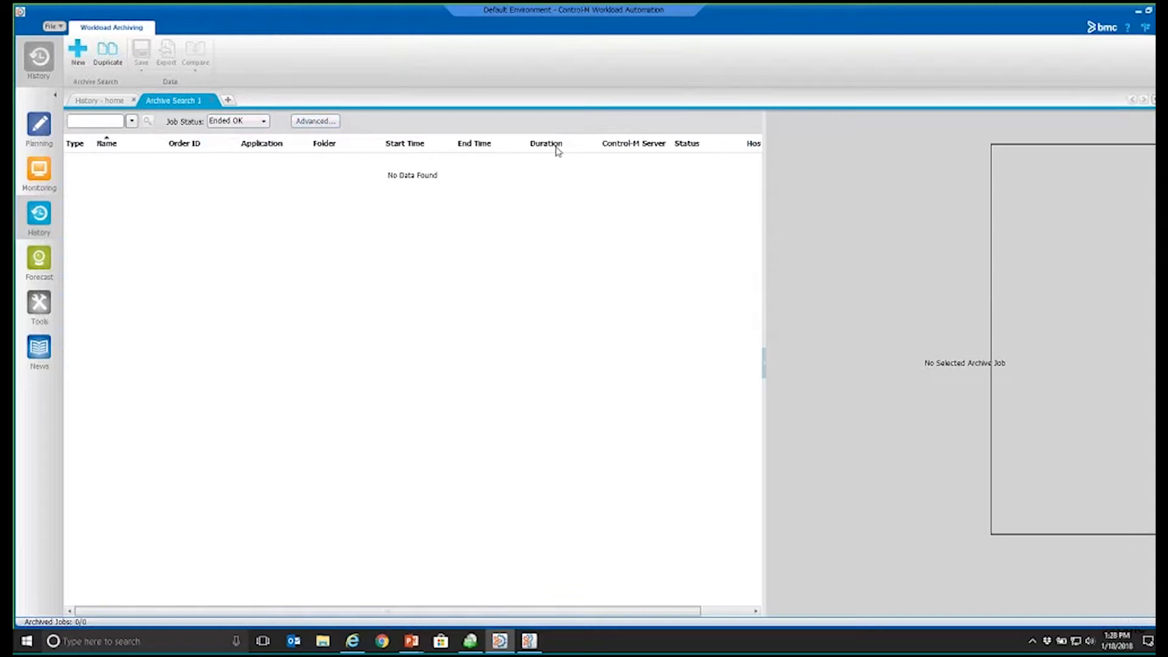
{"action": "left_click", "coordinate": [616, 505]}
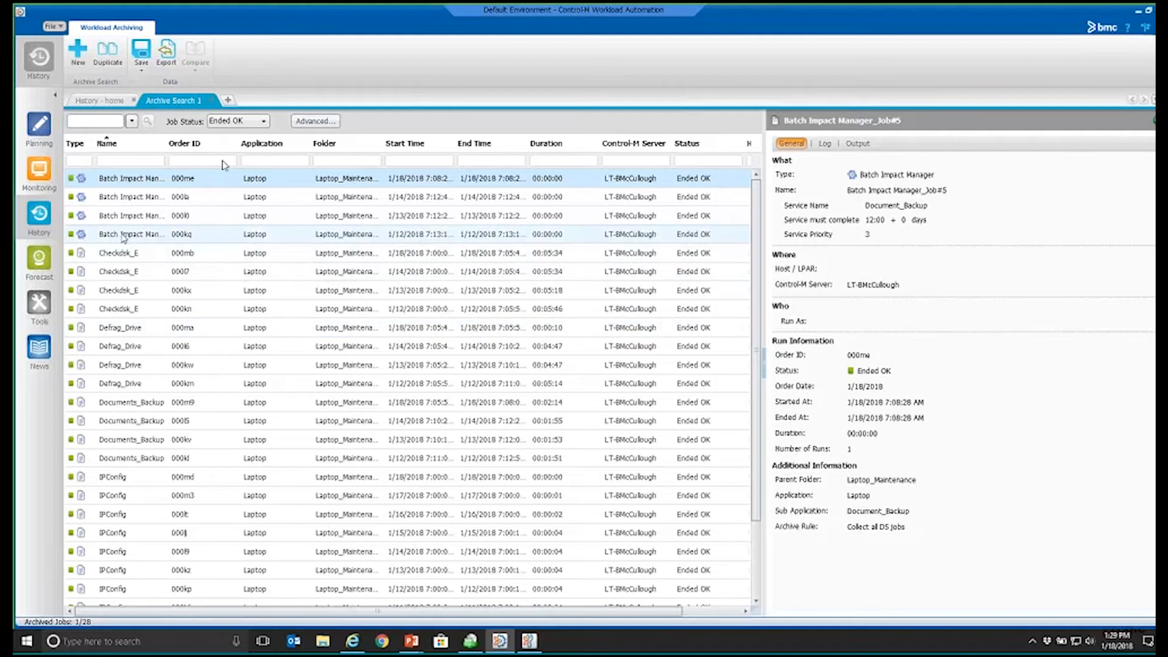
Step: View the details, log and output of the archived Batch Impact Manager job from 1/12/2018, then close its details
{"action": "left_click", "coordinate": [122, 236]}
{"action": "right_click", "coordinate": [122, 234]}
{"action": "left_click", "coordinate": [143, 278]}
{"action": "right_click", "coordinate": [123, 235]}
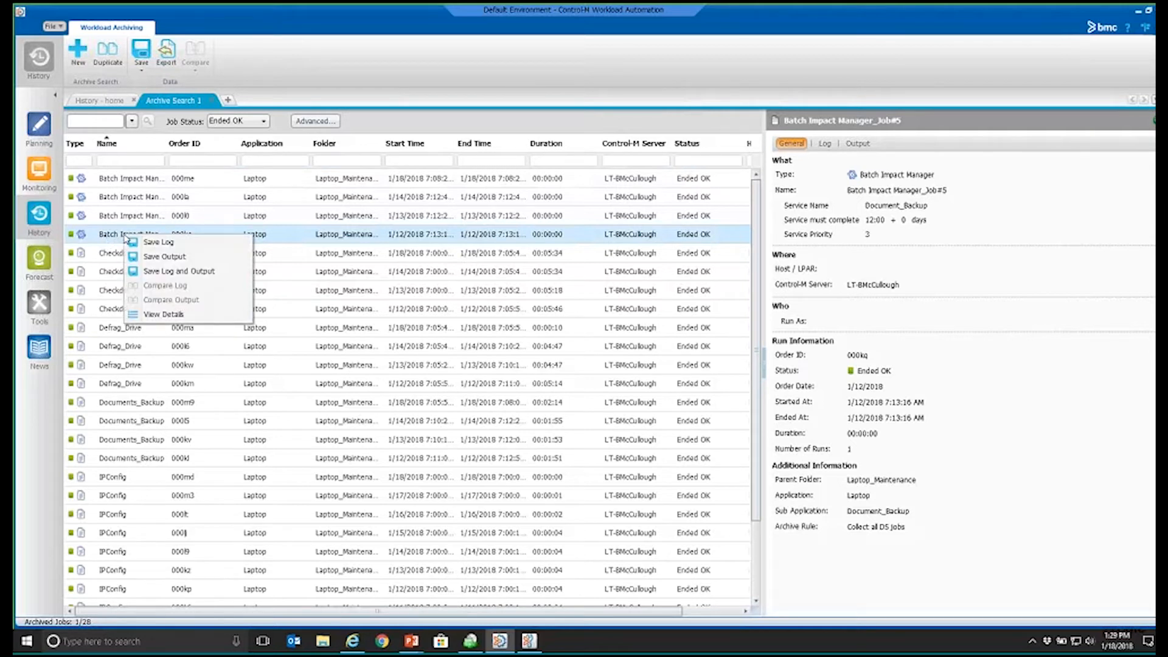
{"action": "left_click", "coordinate": [164, 315]}
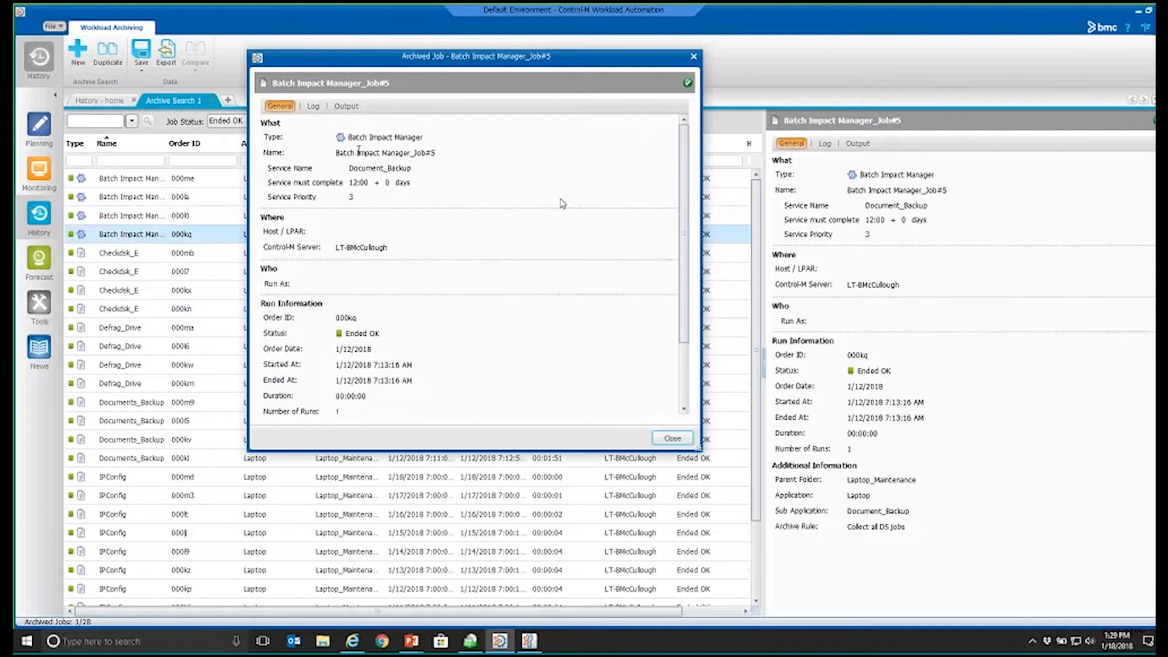
{"action": "left_click", "coordinate": [313, 107]}
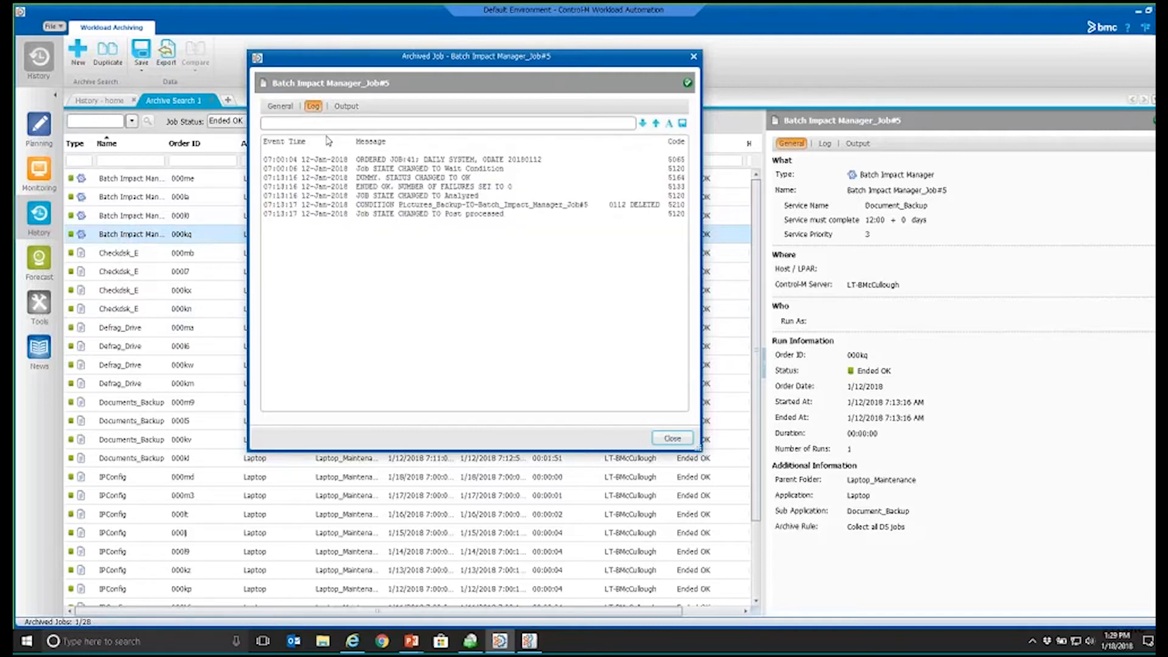
{"action": "left_click", "coordinate": [346, 106]}
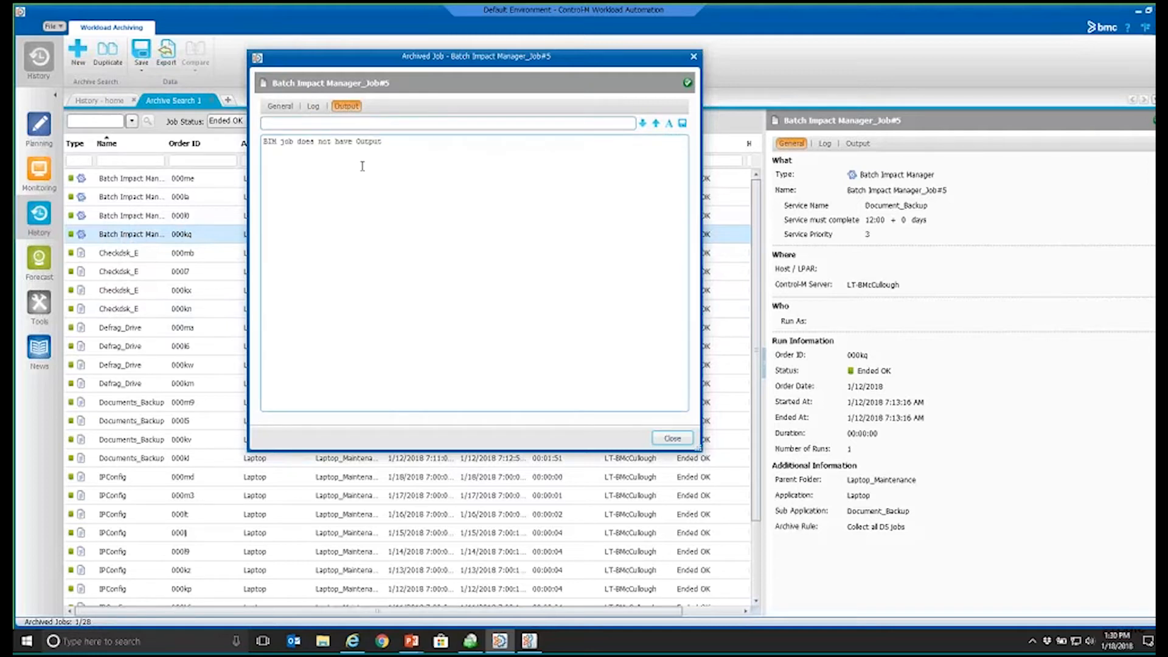
{"action": "left_click", "coordinate": [313, 106]}
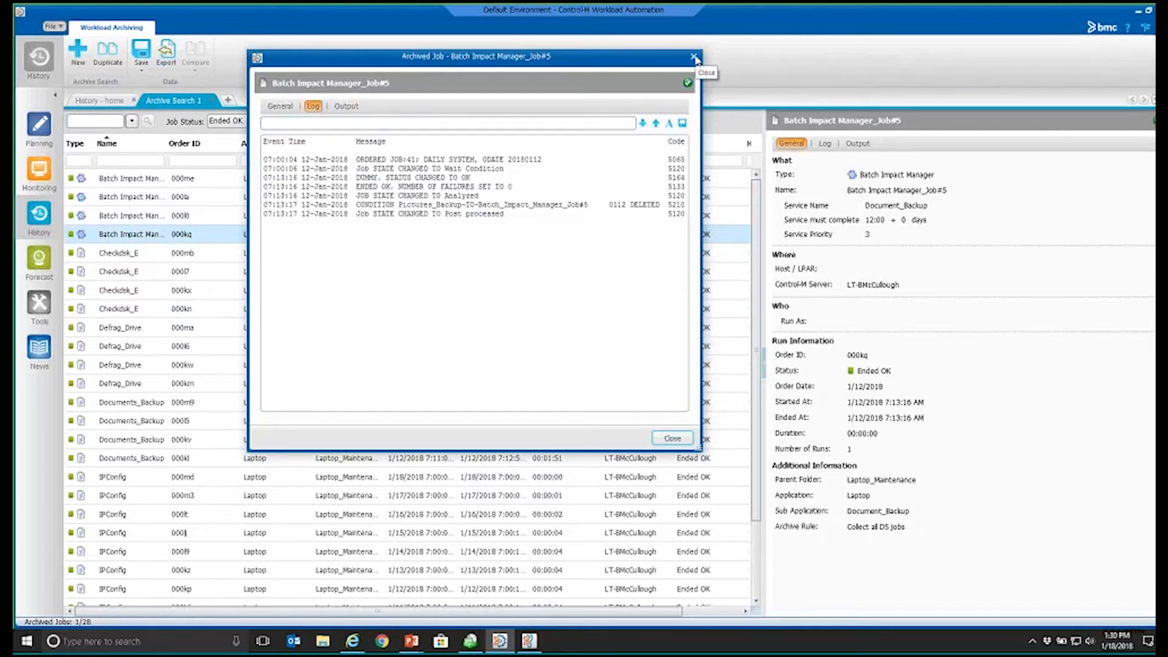
{"action": "left_click", "coordinate": [694, 58]}
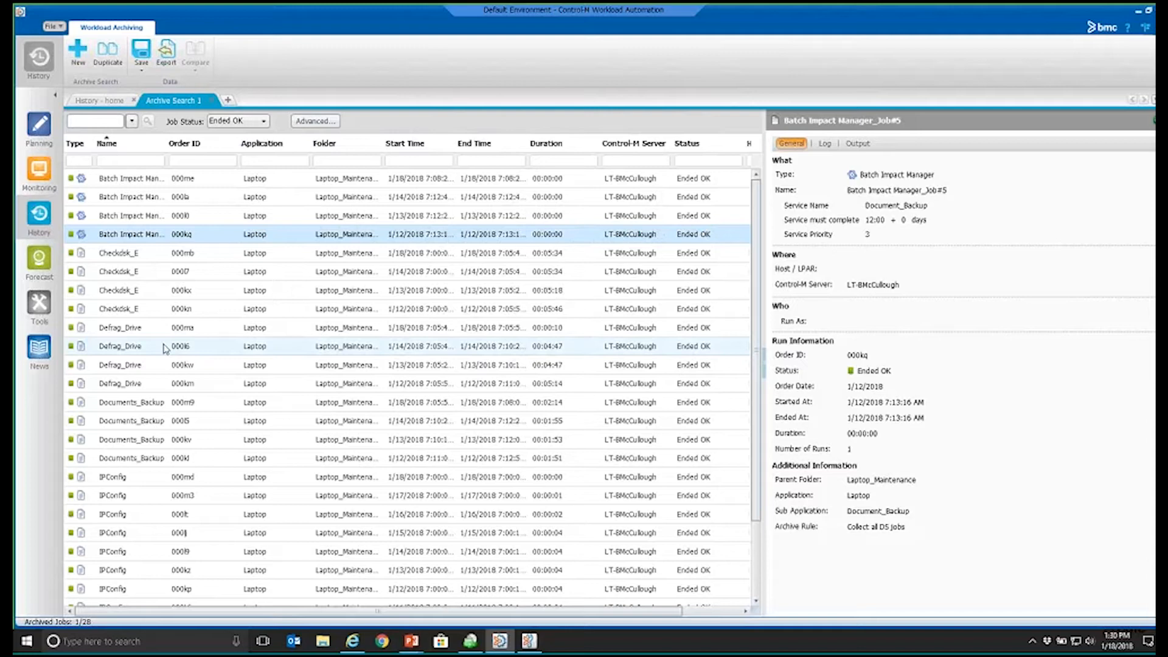
Step: Switch to the Control-M Configuration Manager and maximize its window
{"action": "key", "text": "alt"}
{"action": "key", "text": "alt+Tab"}
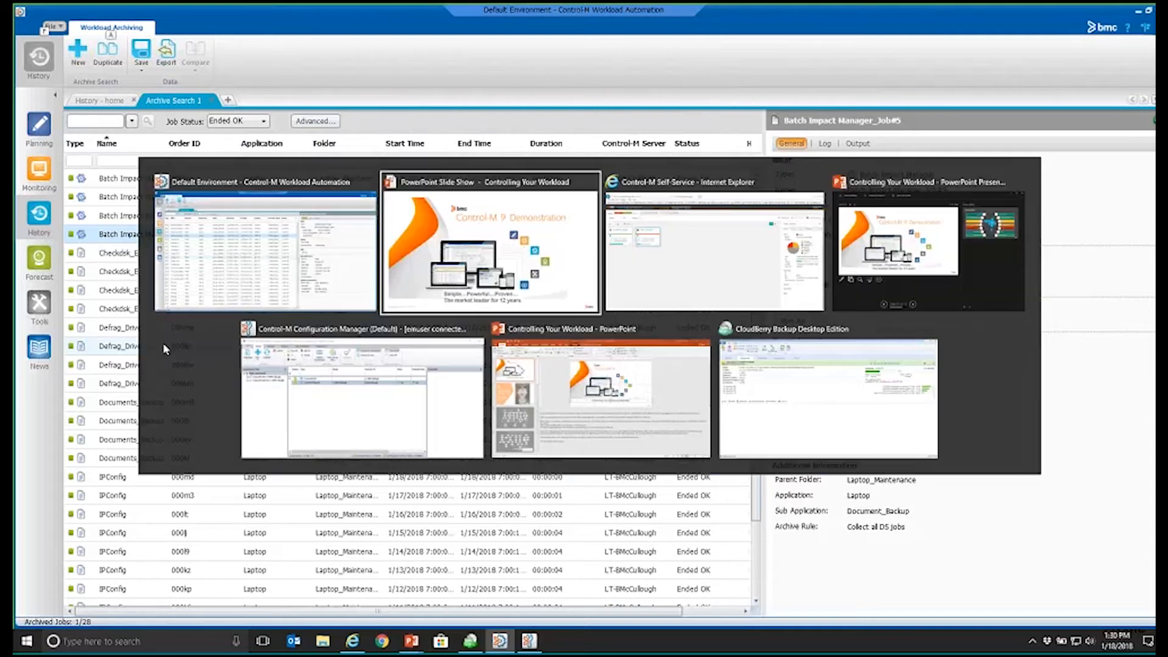
{"action": "key", "text": "Tab"}
{"action": "key", "text": "Tab"}
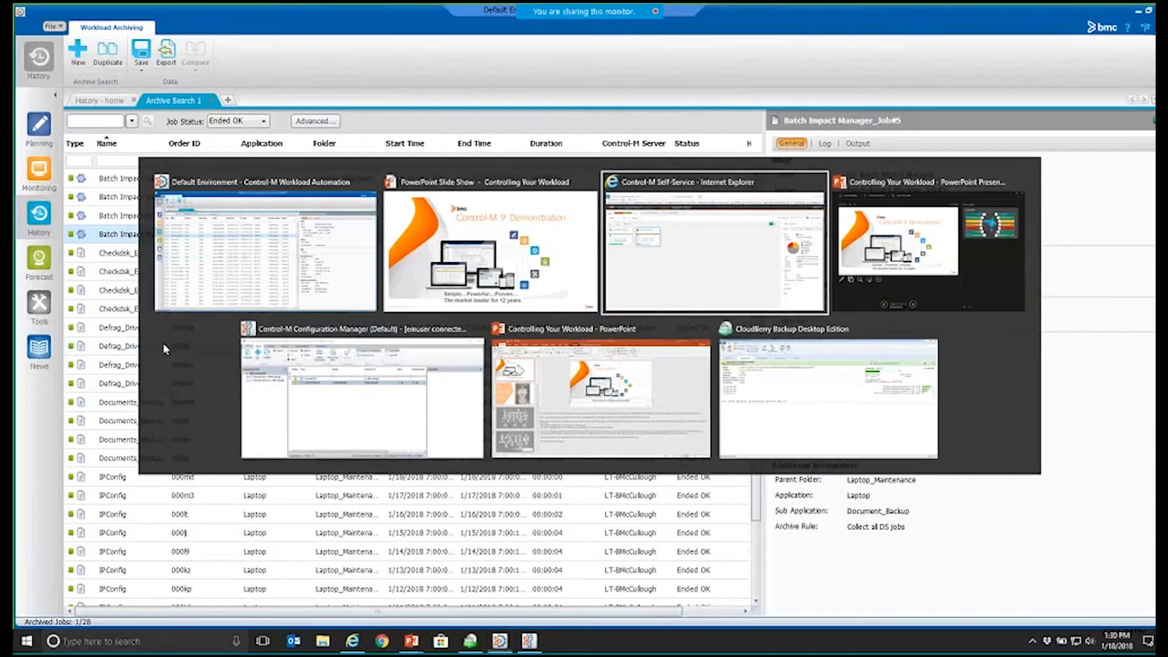
{"action": "key", "text": "Tab"}
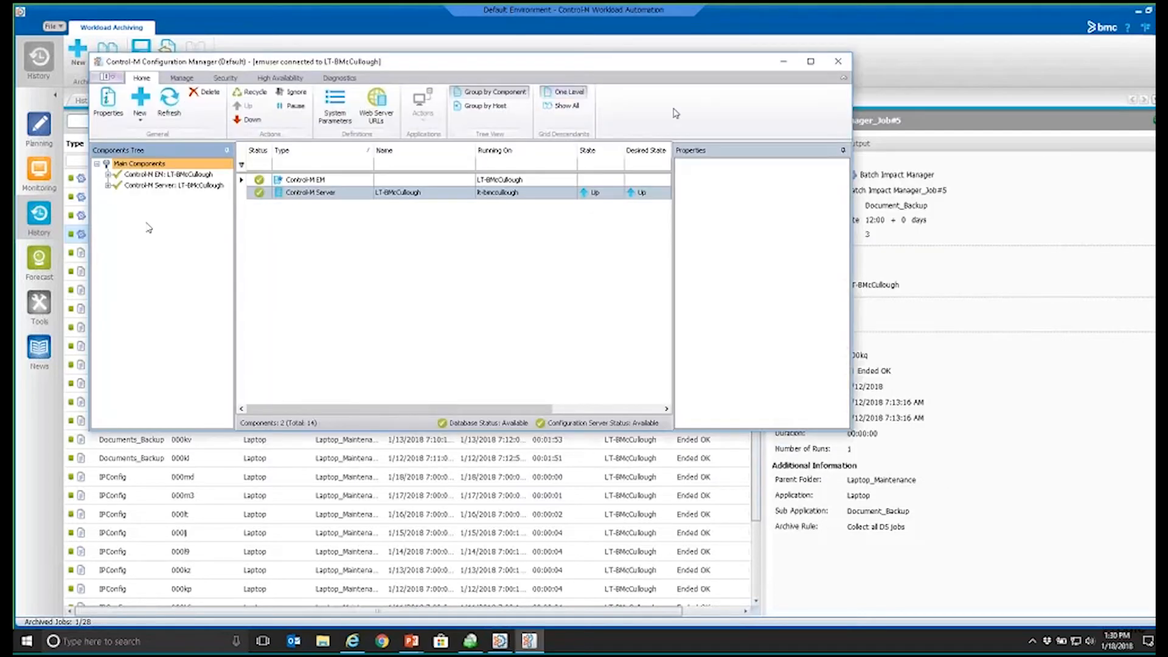
{"action": "left_click", "coordinate": [811, 61]}
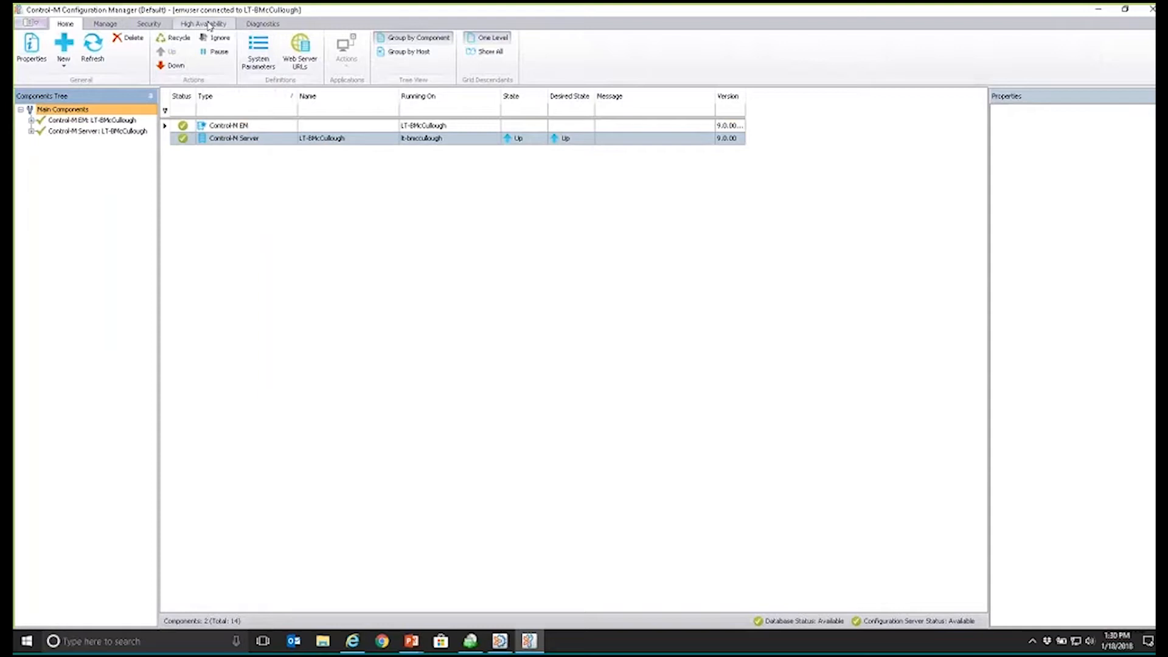
Step: Review the security and high availability functions, then switch to the PowerPoint slide show
{"action": "left_click", "coordinate": [155, 26]}
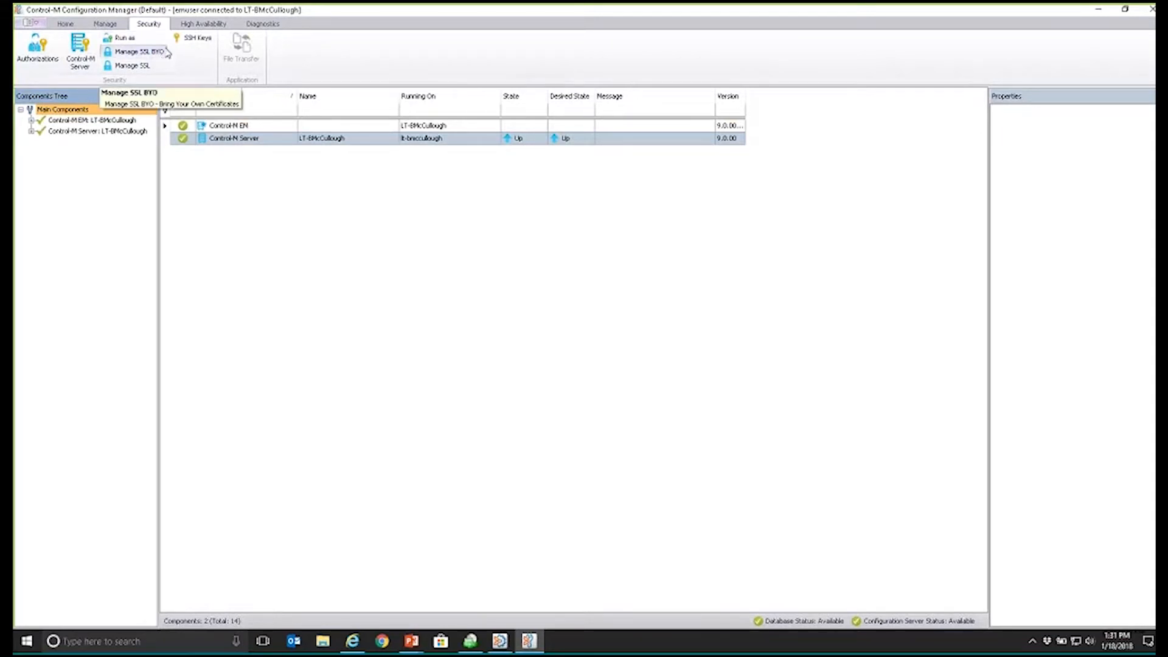
{"action": "left_click", "coordinate": [207, 25]}
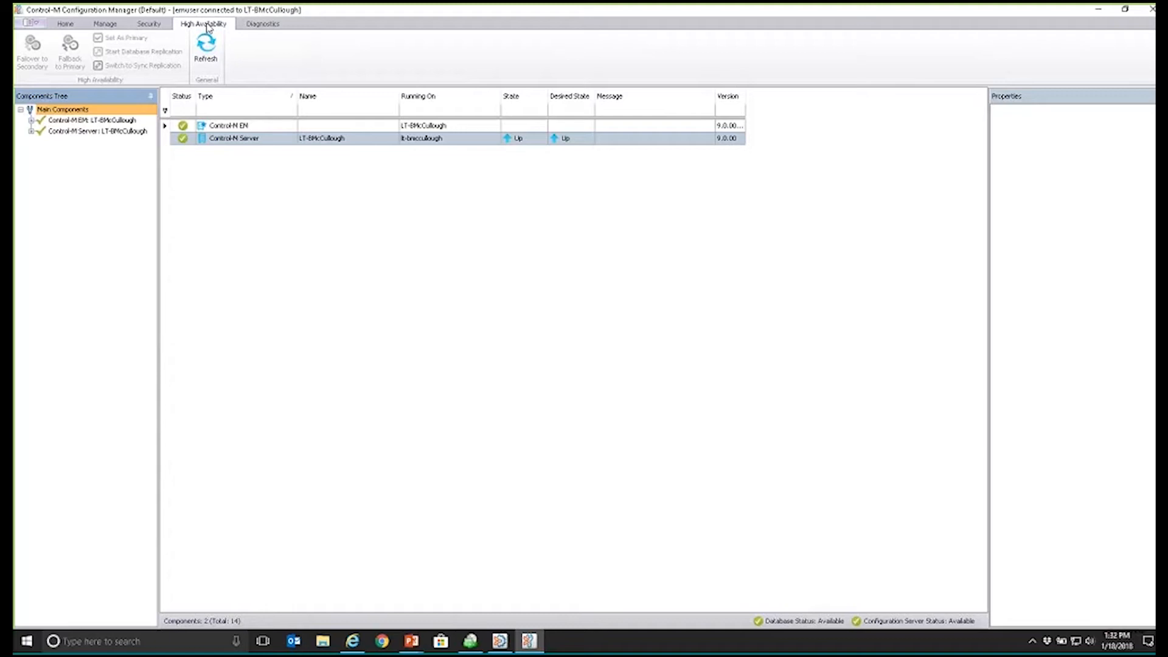
{"action": "key", "text": "alt+Tab"}
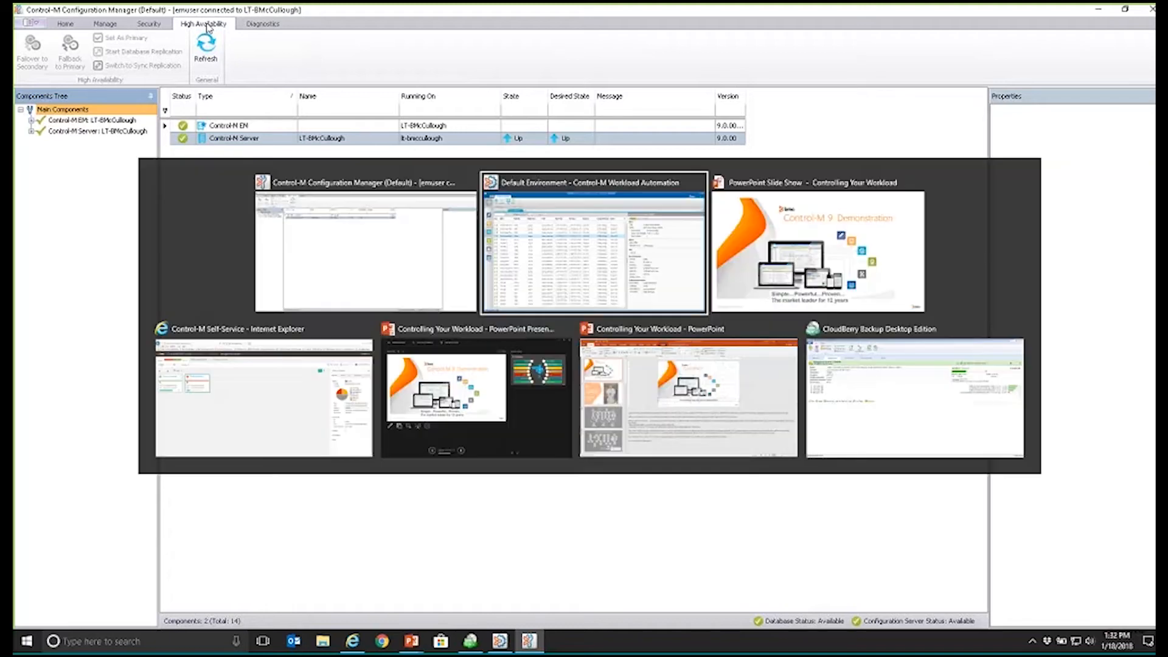
{"action": "key", "text": "alt+Tab"}
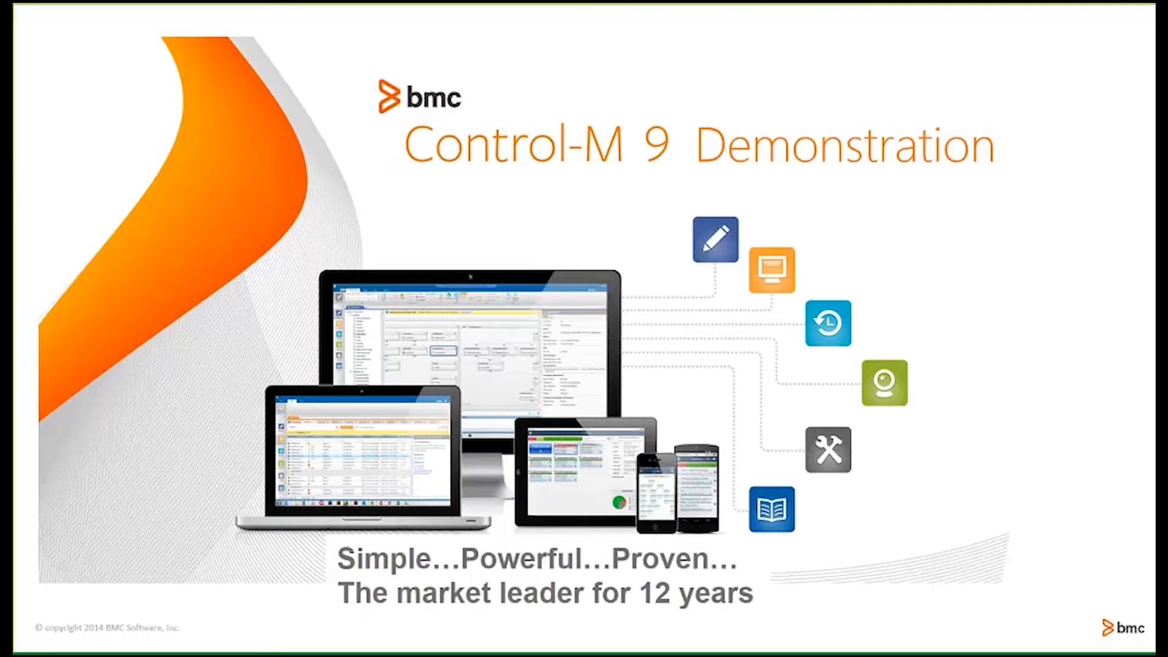